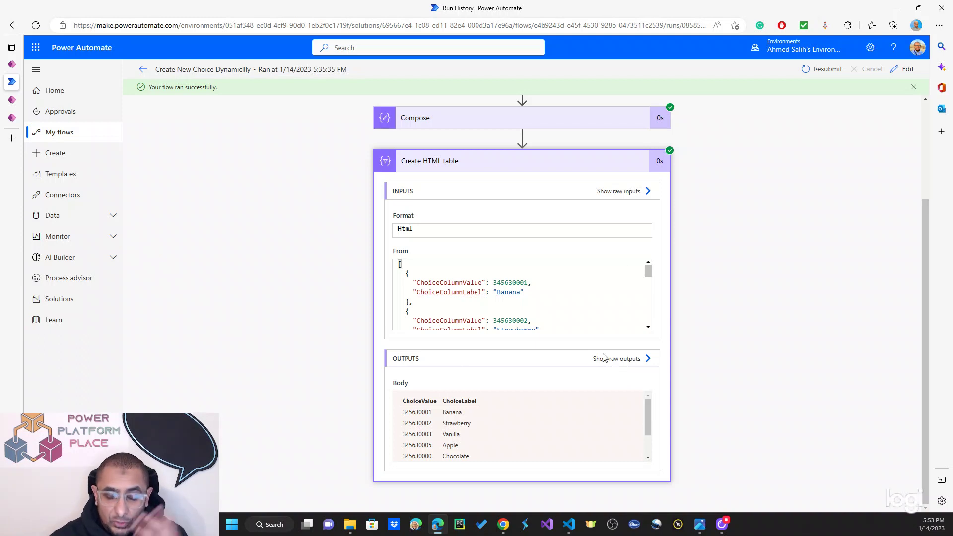
Step: Open the flow for editing and expand the List rows action with its advanced options
click(901, 74)
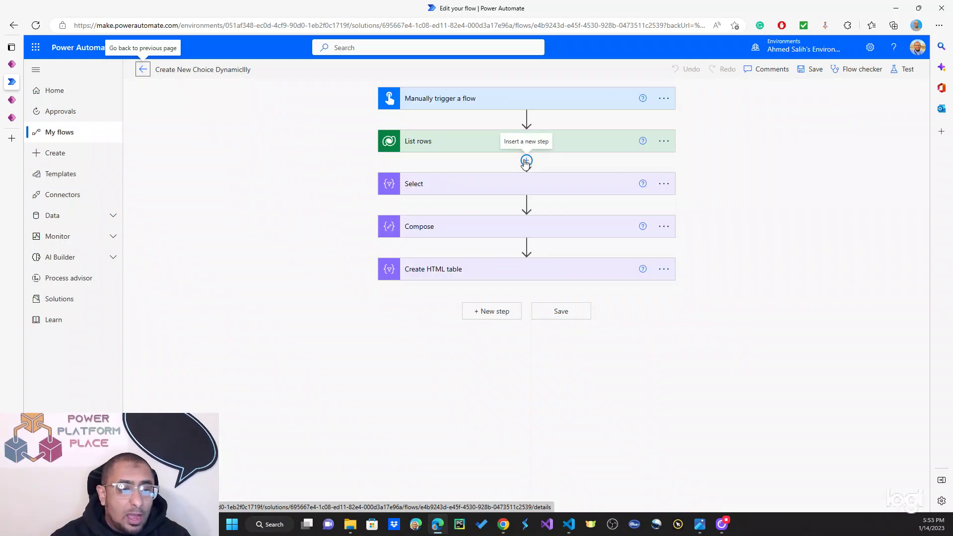
click(578, 148)
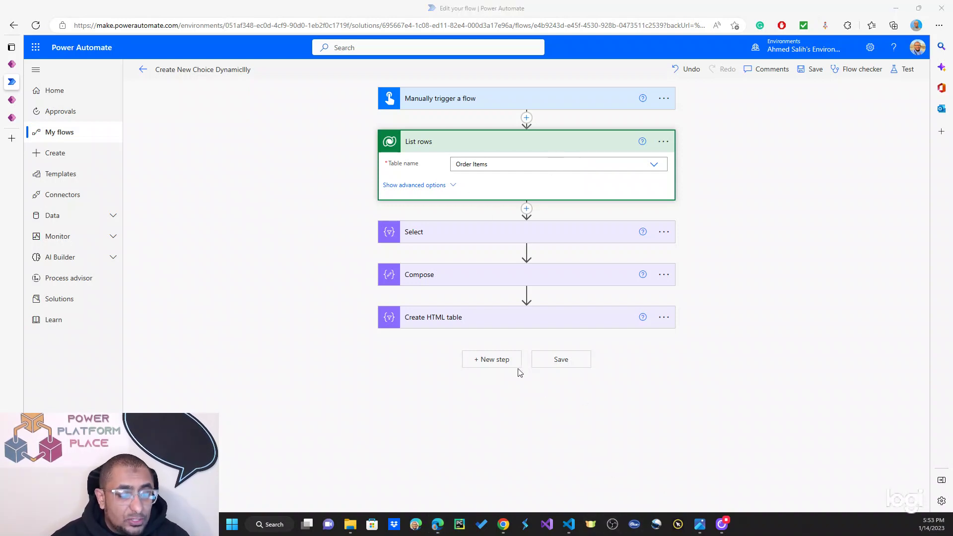
click(453, 186)
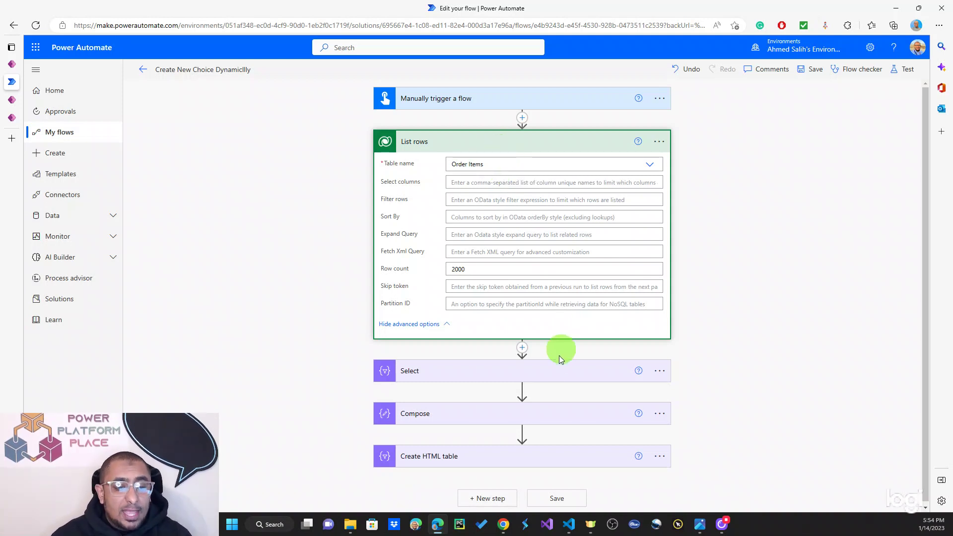
Step: Expand the Select action and open the expression editor for the ChoiceColumnValue mapping
click(574, 368)
scroll(742, 329, down, 2)
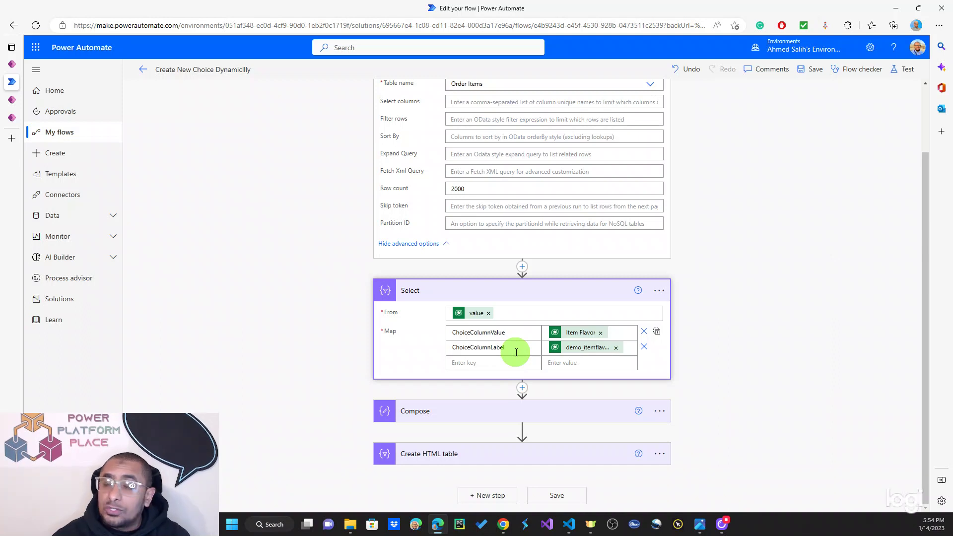
click(578, 333)
click(772, 414)
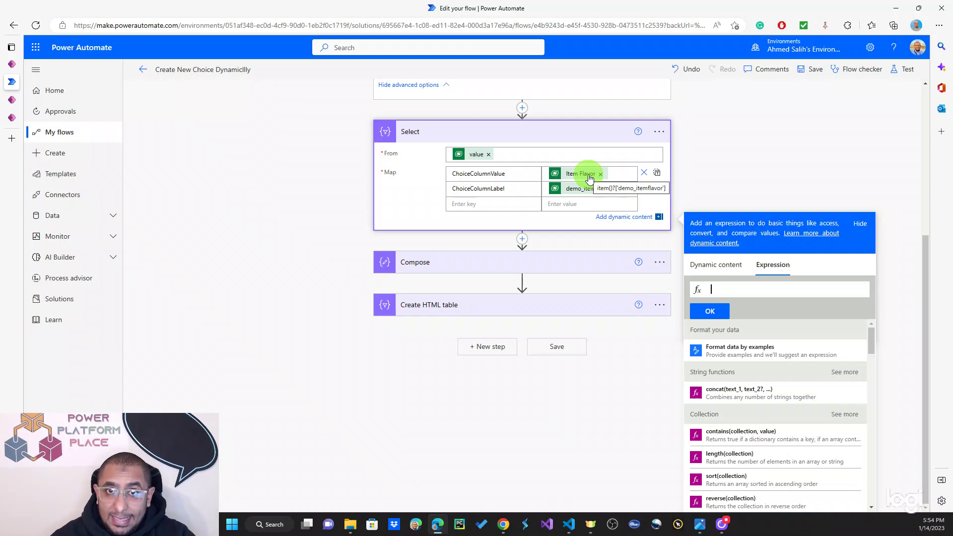
Step: Switch to Power Apps and filter the Order Items table's columns to names containing "demo"
click(13, 101)
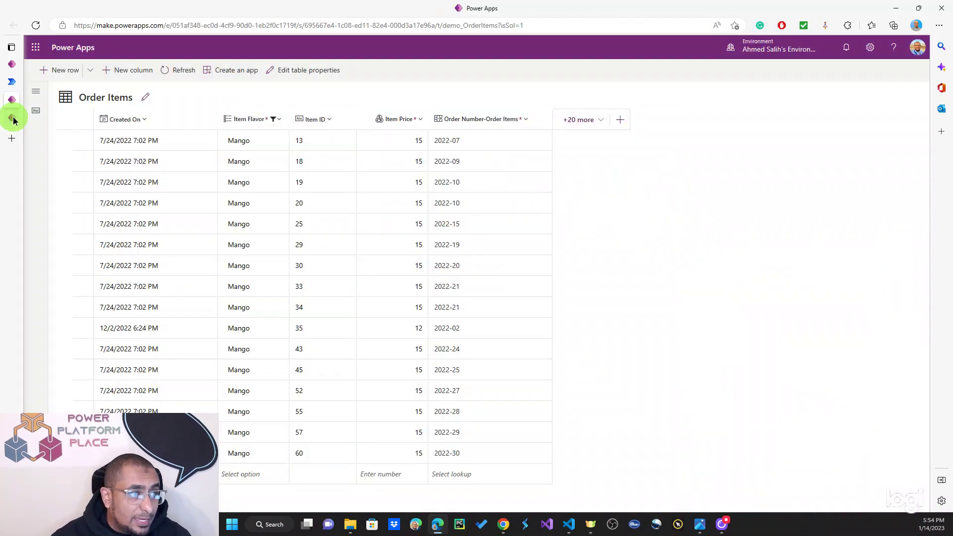
click(11, 117)
click(472, 121)
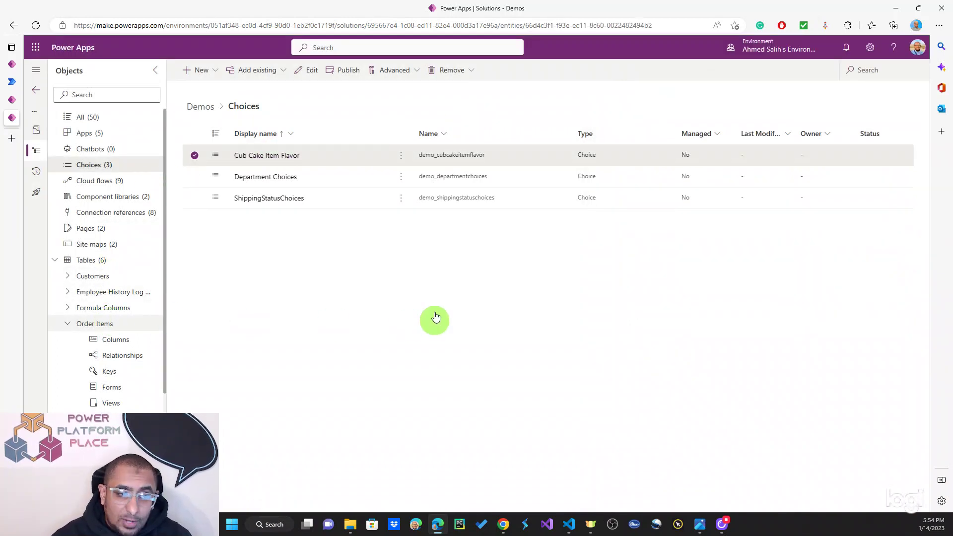
click(472, 141)
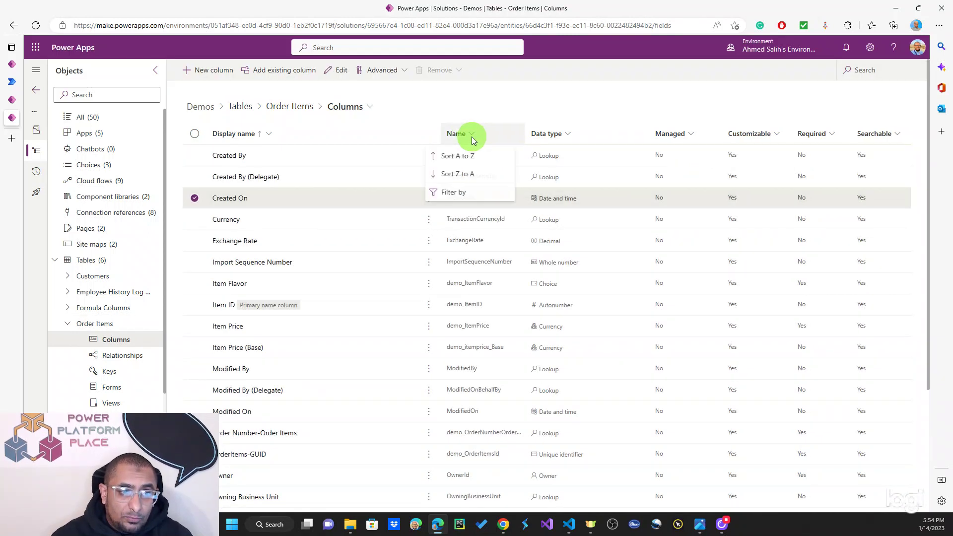
click(457, 194)
text(demo)
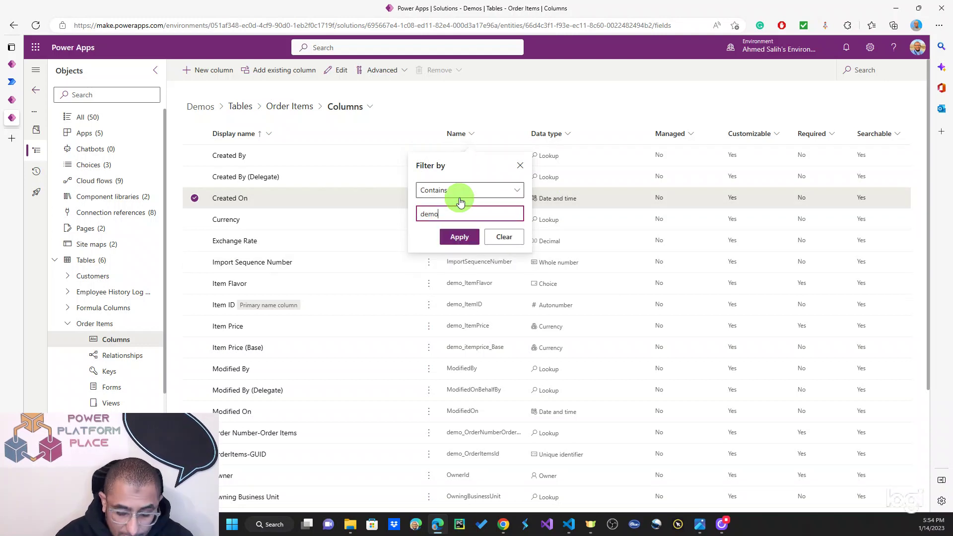
key(Return)
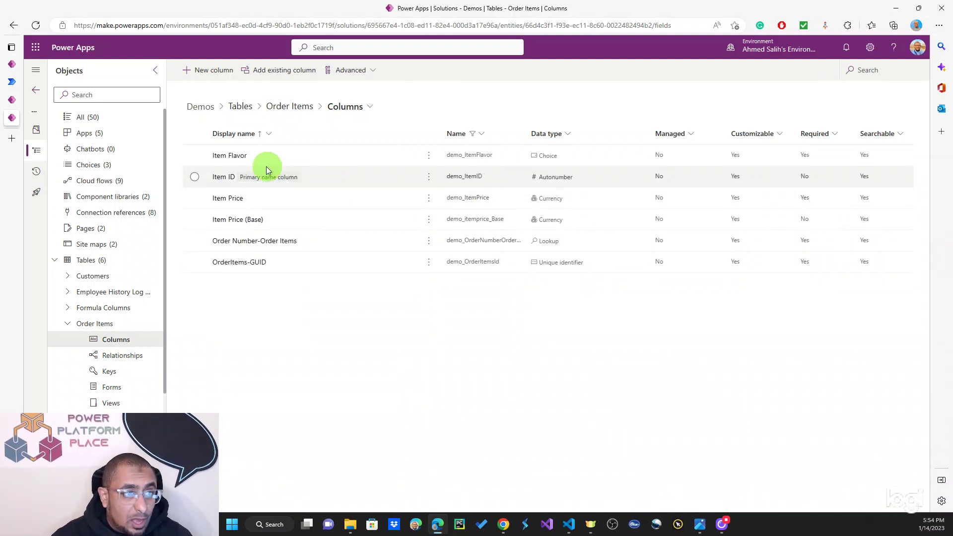
Step: Copy the logical name of the Item Flavor column
click(429, 158)
mouse_move(487, 194)
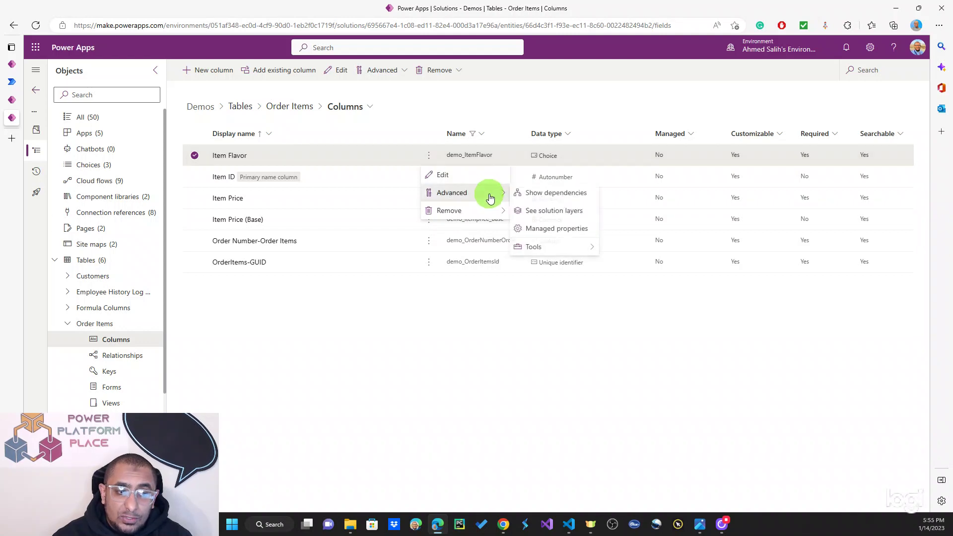
mouse_move(556, 243)
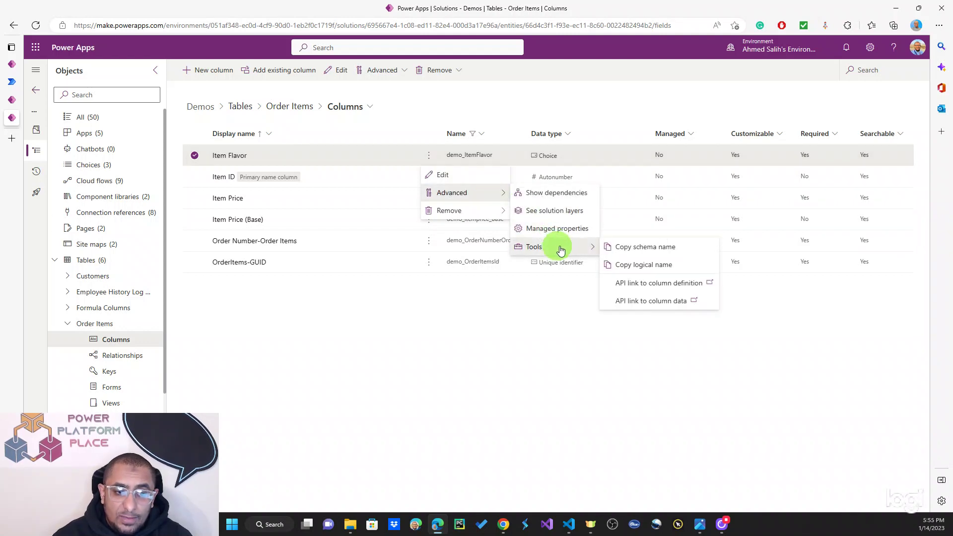
click(637, 262)
scroll(75, 148, down, 5)
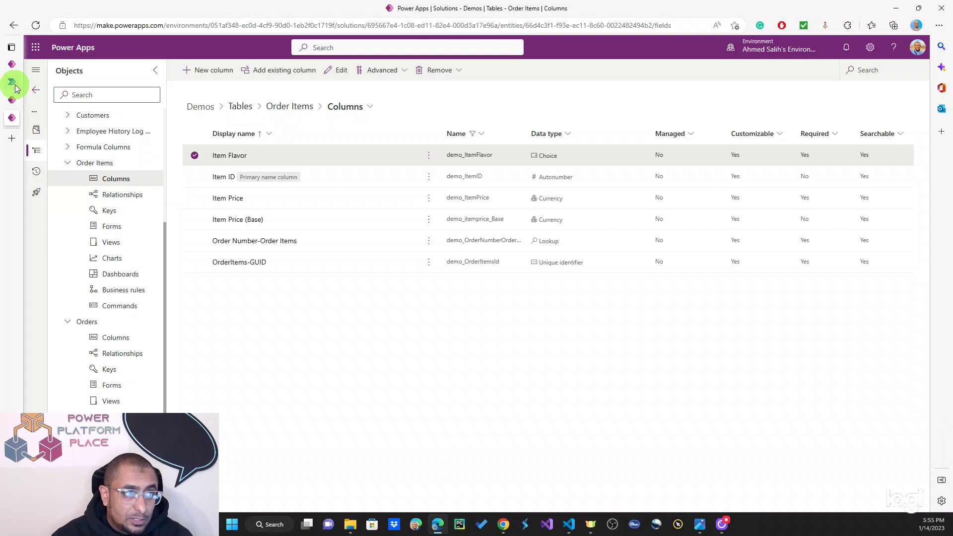
Step: Back in Power Automate, replace the ChoiceColumnValue mapping in Select with the expression item()?['demo_itemflavor']
click(11, 82)
click(601, 173)
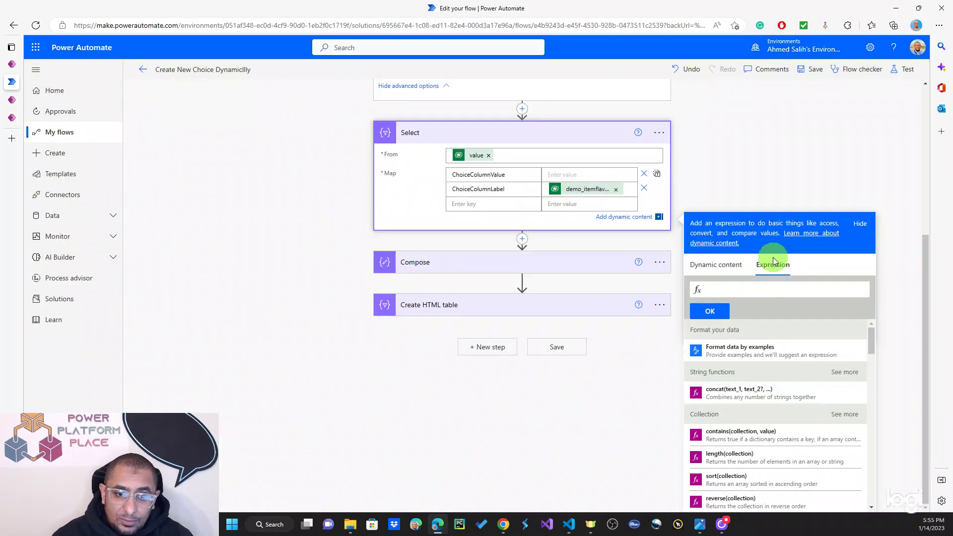
text(ite)
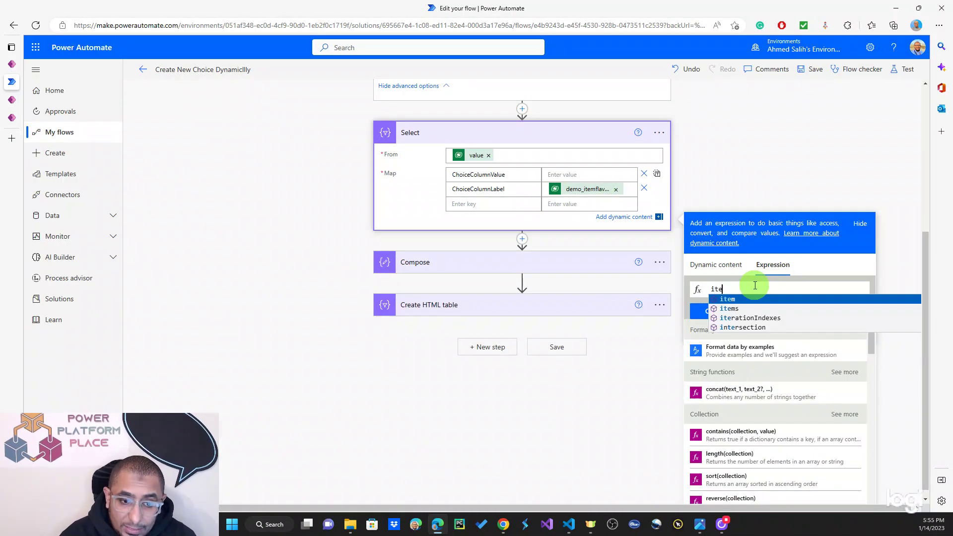
text(m()?[)
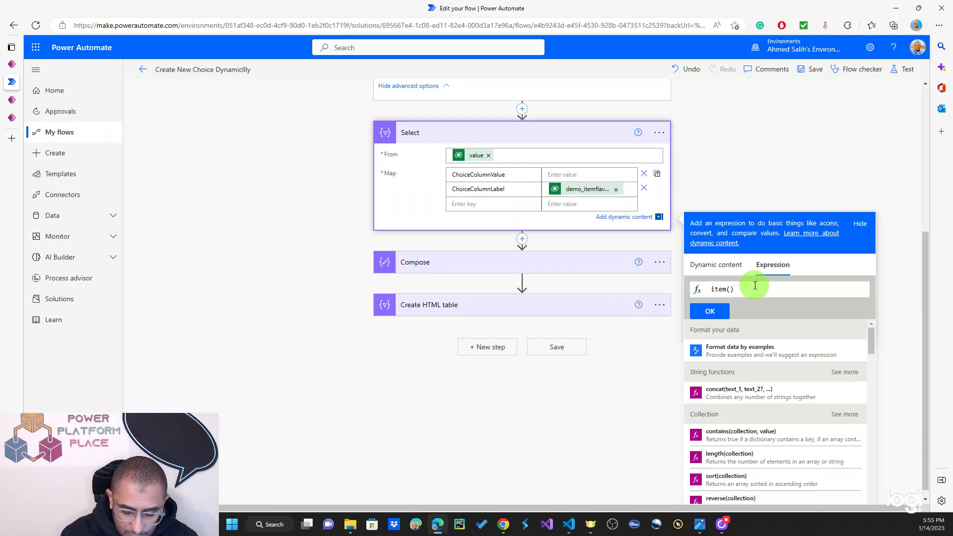
text(')
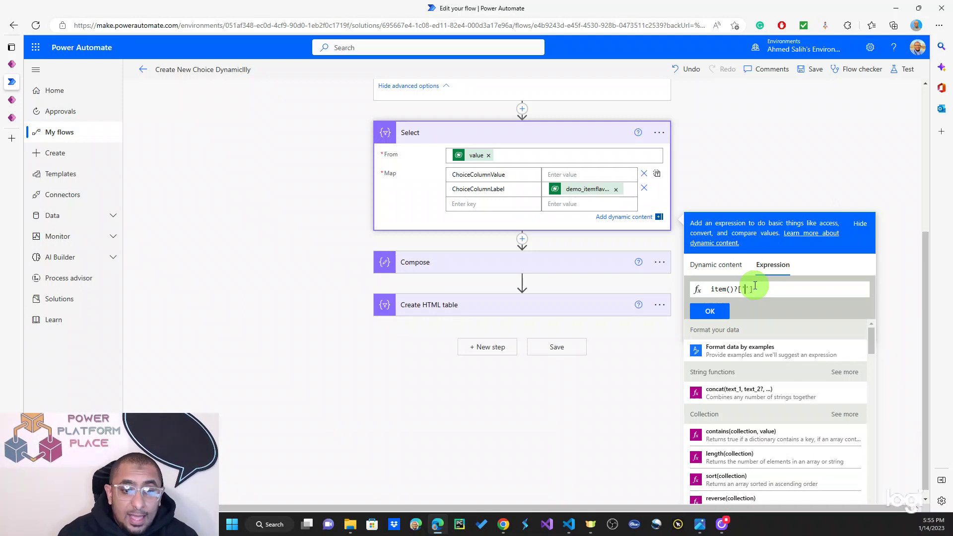
key(ctrl+v)
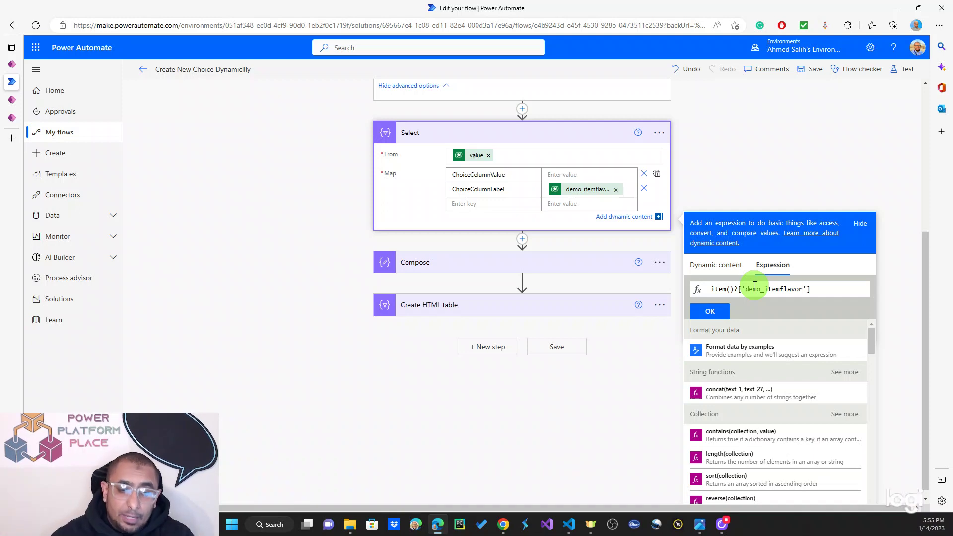
click(715, 316)
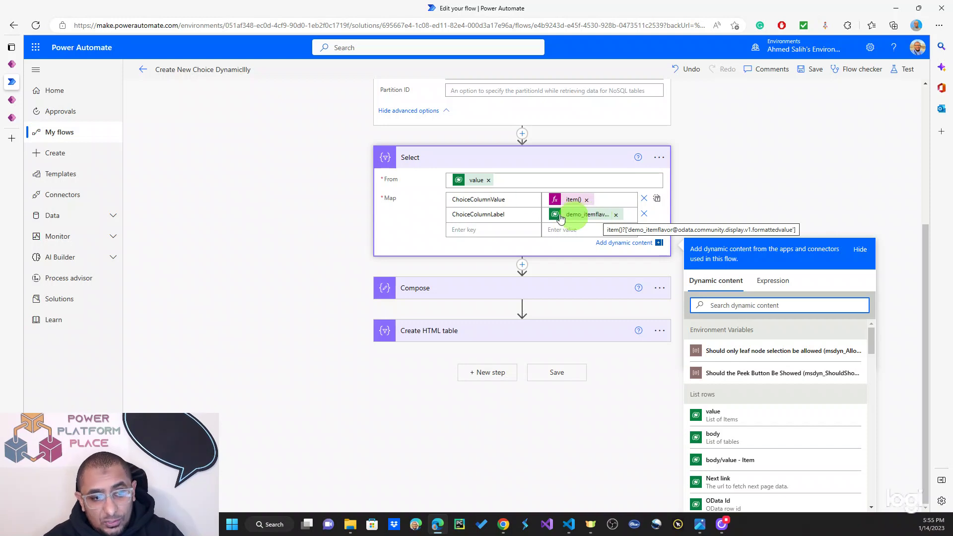
Step: Review the union expression in the Compose action and the header and value mappings in Create HTML table
click(531, 292)
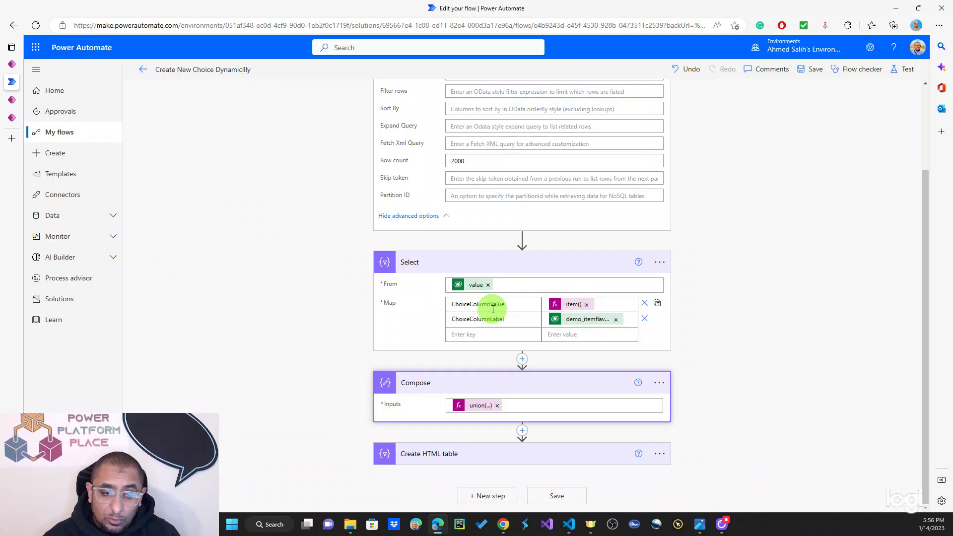
click(479, 406)
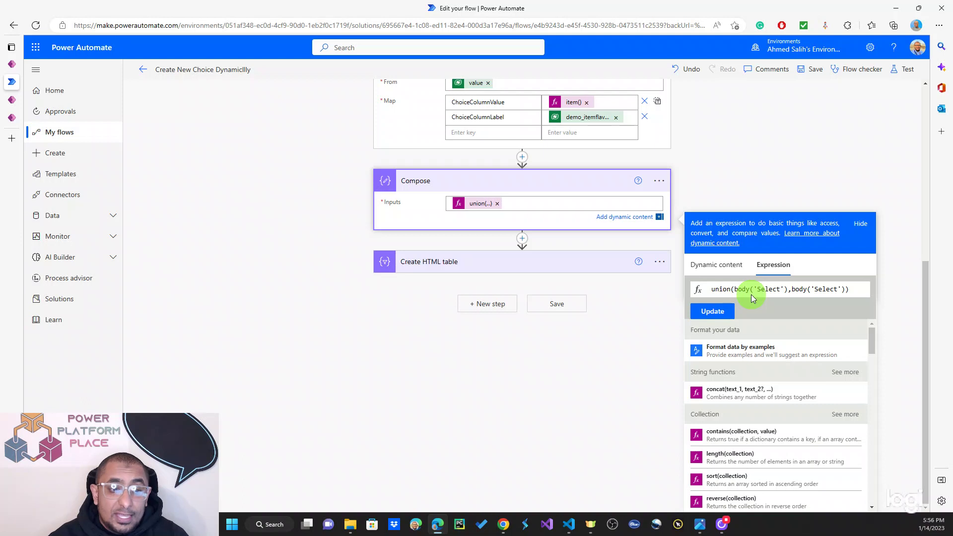
click(568, 261)
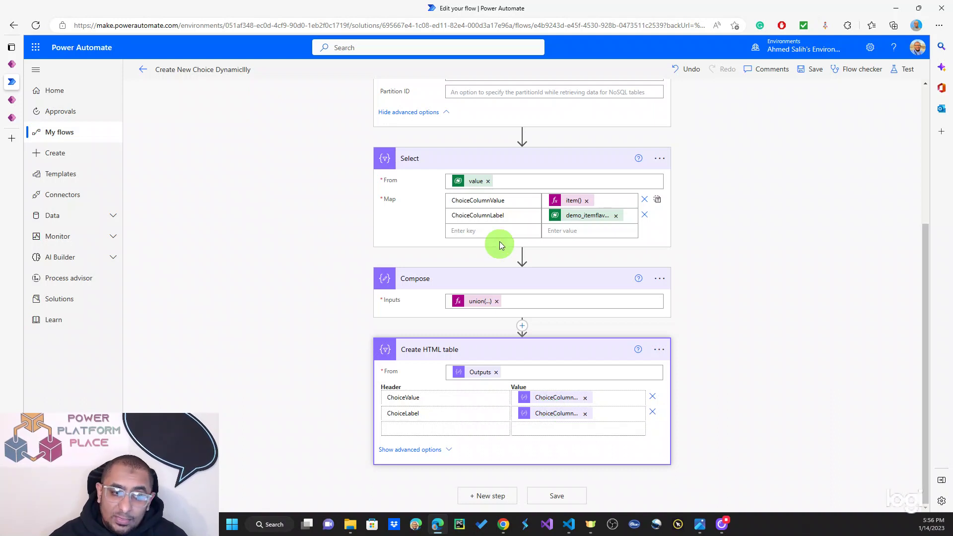
Step: Save the flow and run it as a manual test
click(904, 70)
click(786, 94)
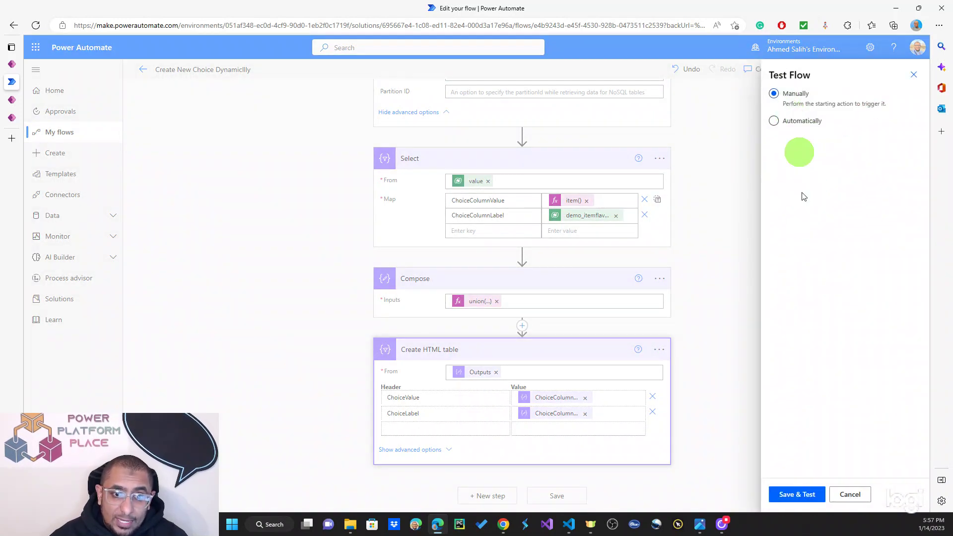
click(794, 494)
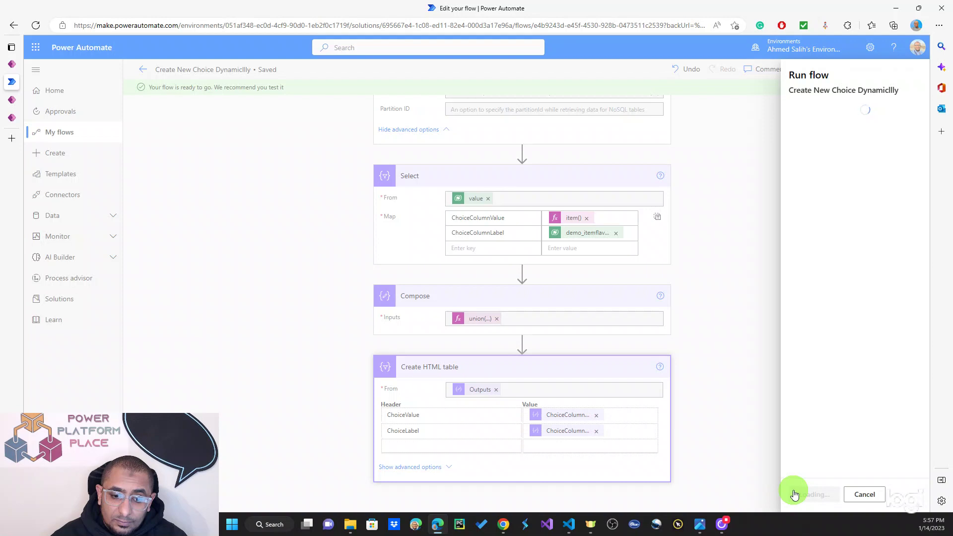
click(793, 491)
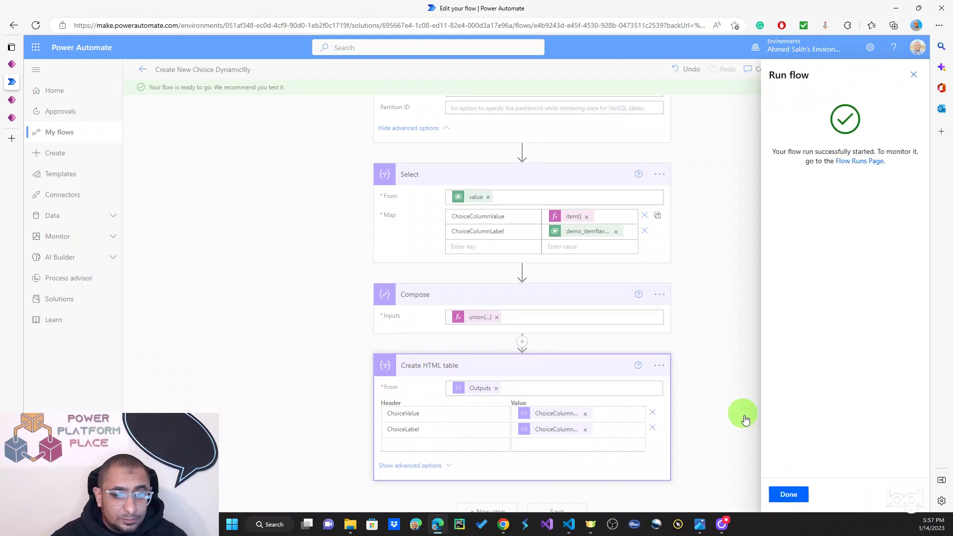
click(789, 494)
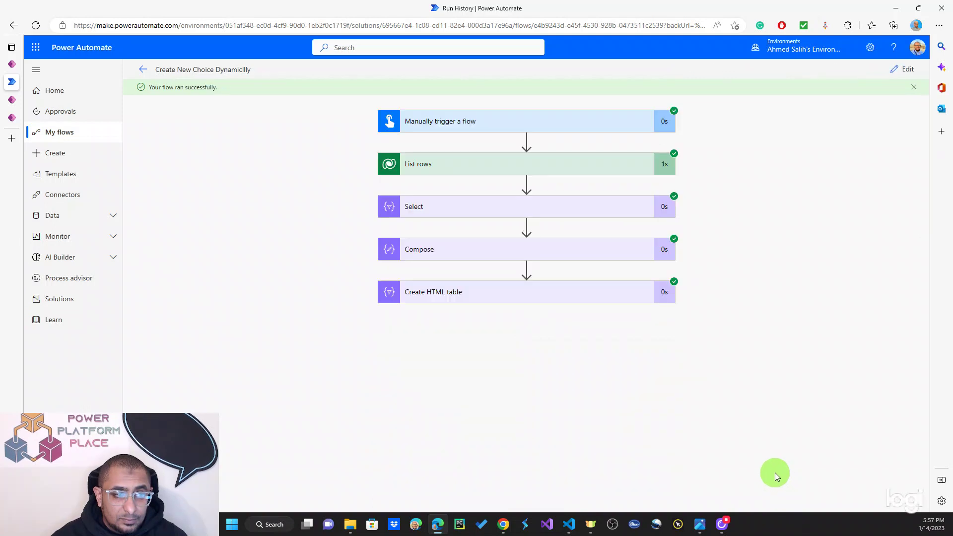
Step: Examine the choice values and labels in the Create HTML table output of the run
click(617, 294)
scroll(695, 347, down, 3)
drag(648, 404, 652, 462)
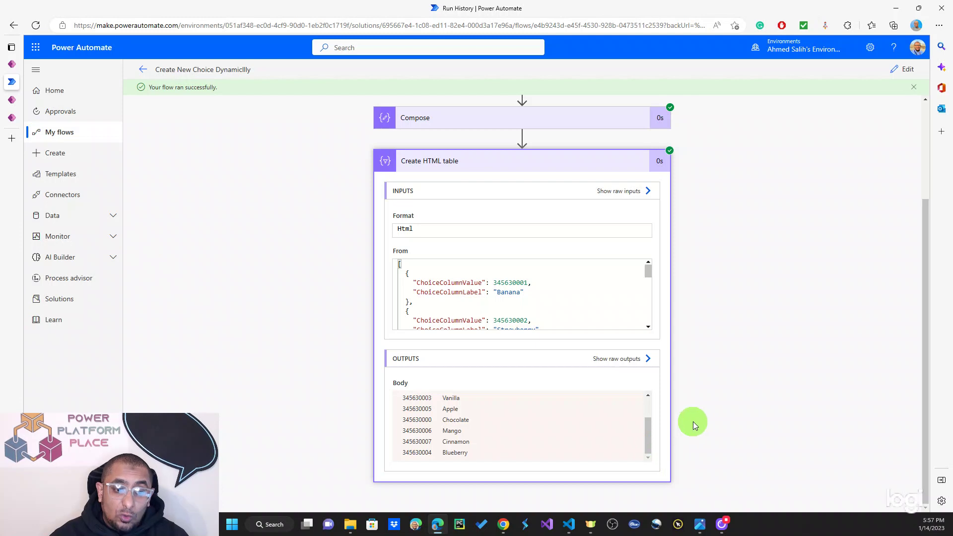
scroll(559, 440, up, 2)
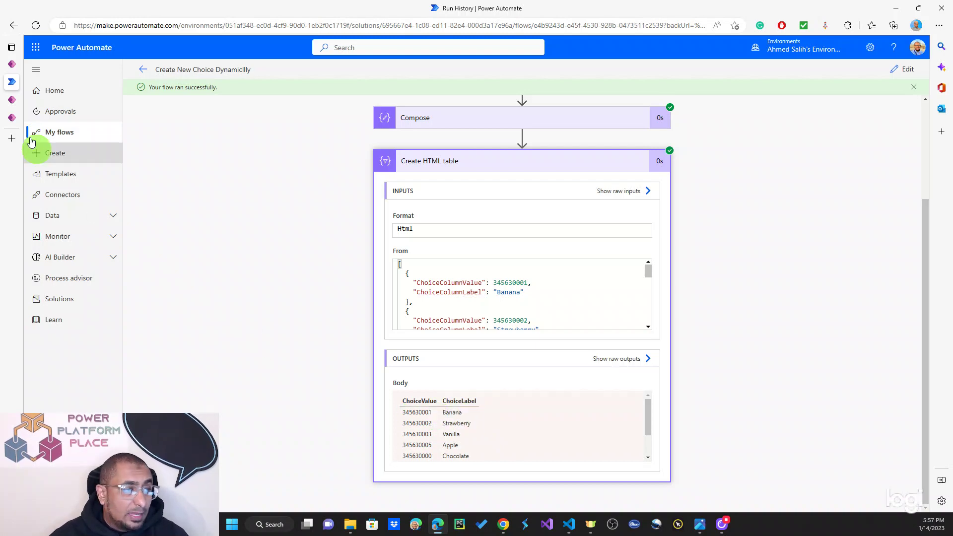
Step: Switch to Power Apps and check the labels and values of the Cub Cake Item Flavor choice without changing it
click(11, 117)
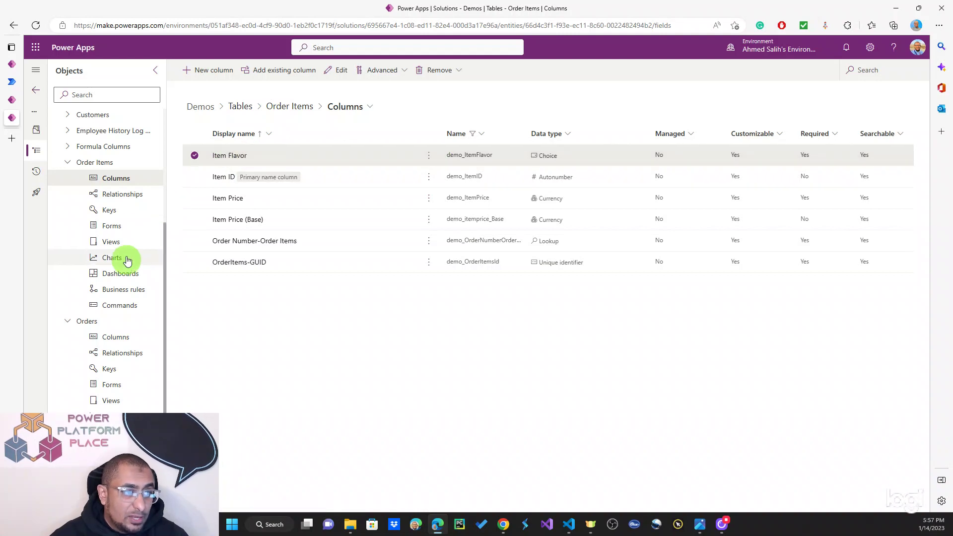
scroll(102, 145, up, 5)
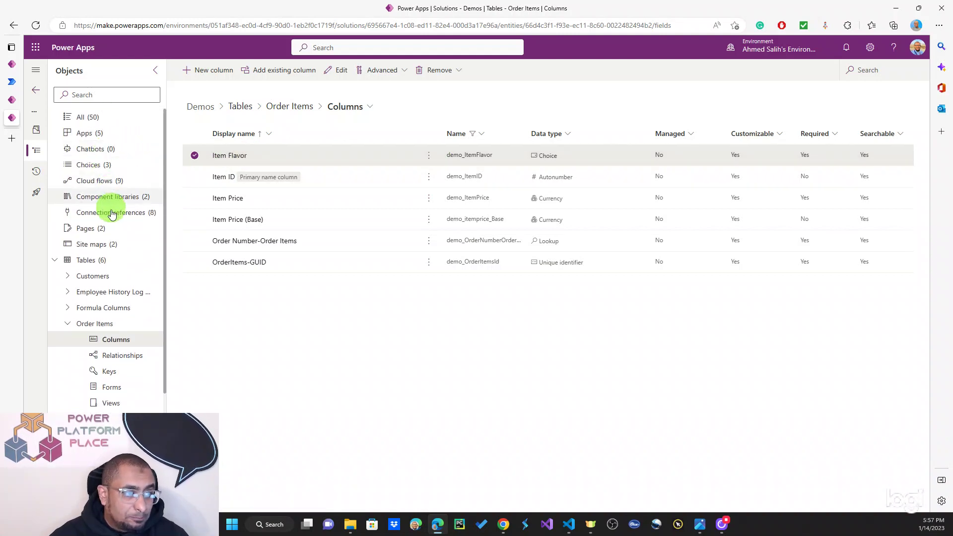
click(94, 165)
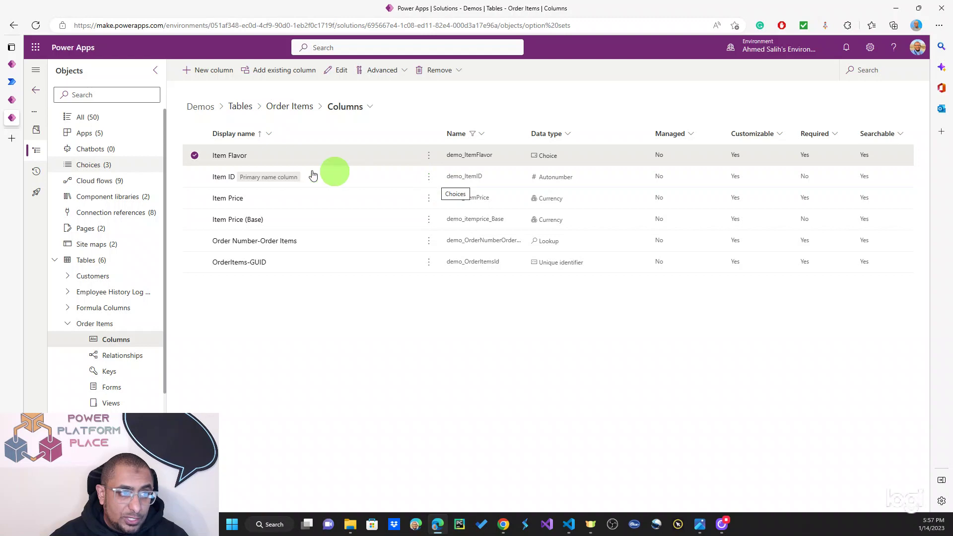
click(450, 156)
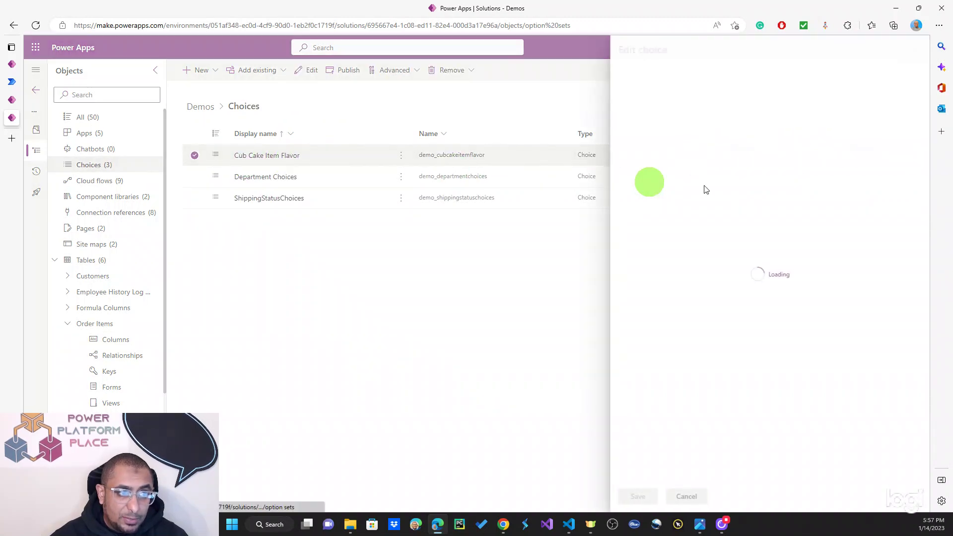
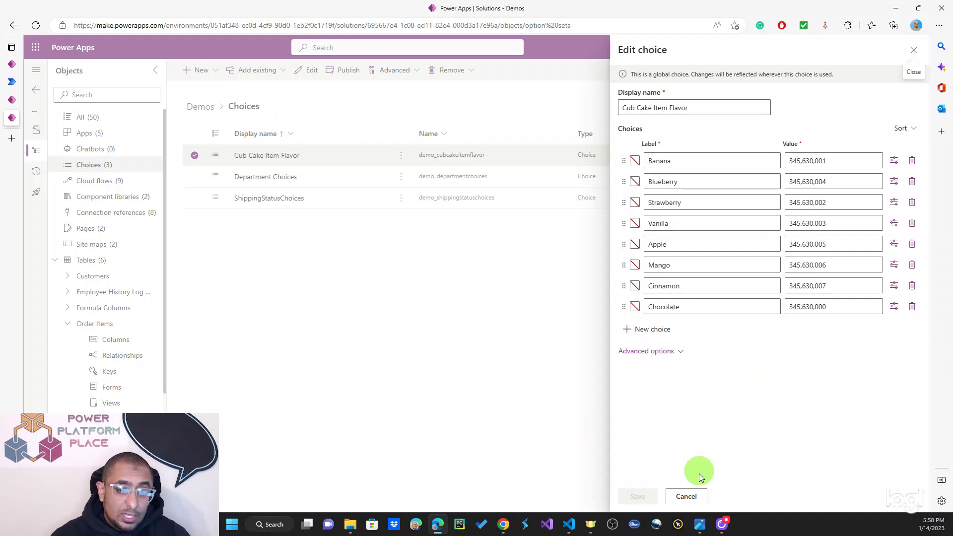
click(686, 496)
Step: Return to Power Automate and reopen the tested flow for editing
click(28, 89)
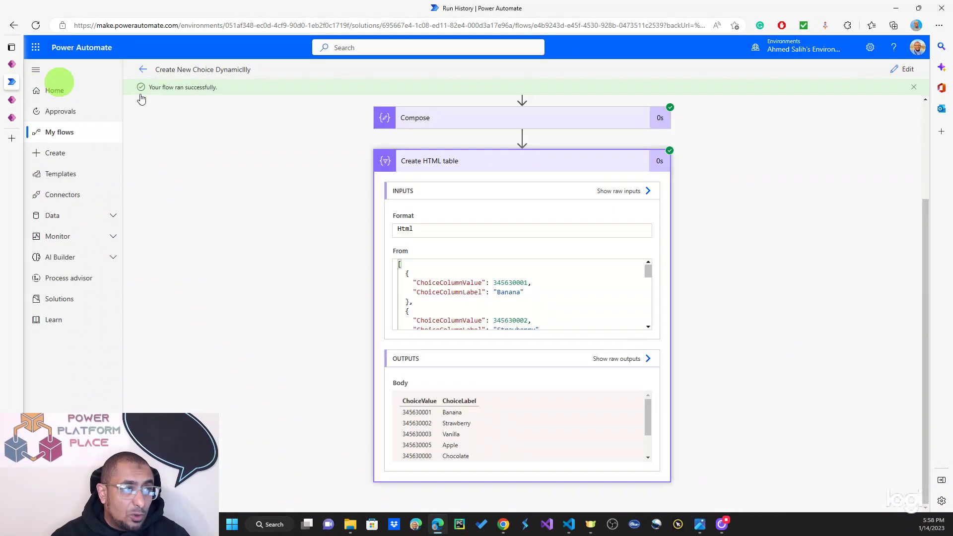
click(903, 69)
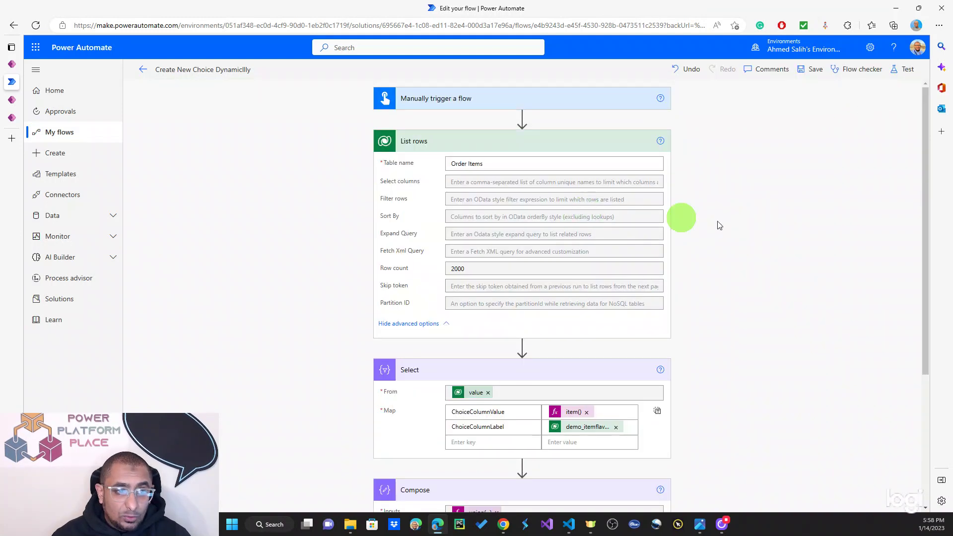
Step: Add a text input named ChoiceLabel to the manual trigger
click(524, 118)
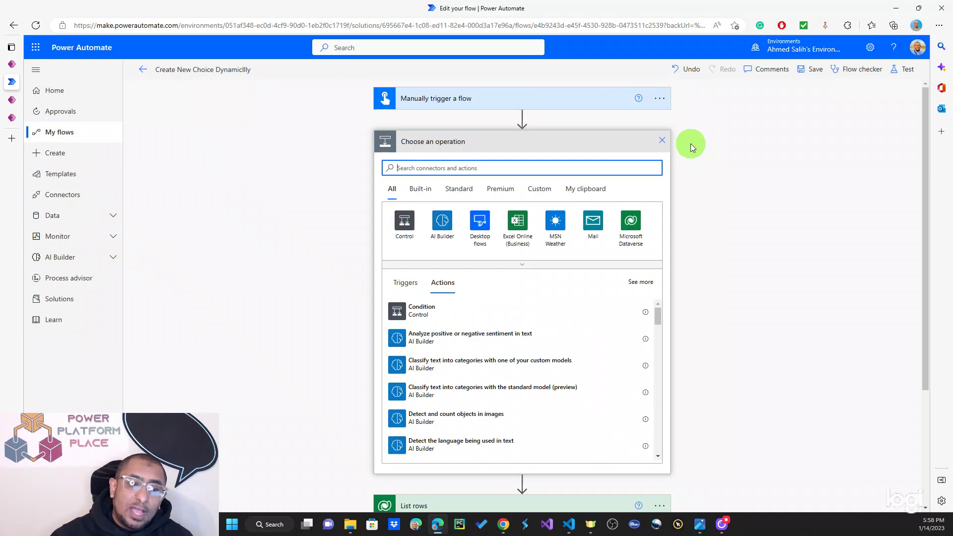
click(661, 140)
click(586, 98)
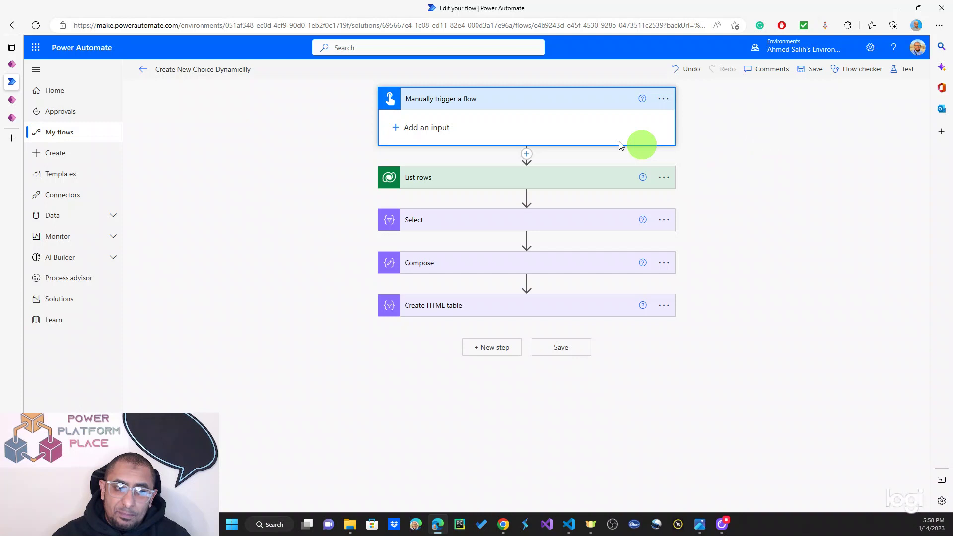
click(437, 131)
click(407, 145)
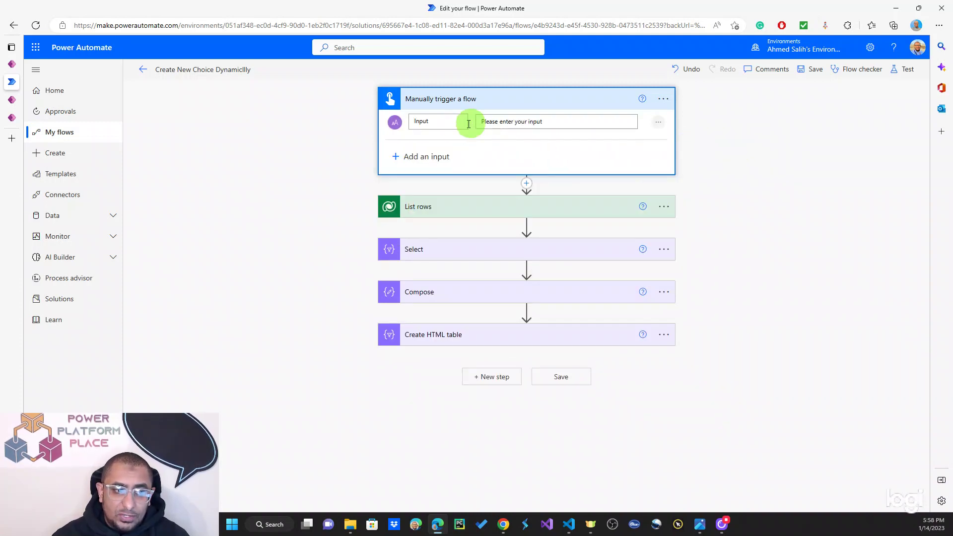
click(445, 124)
drag(445, 124, 359, 127)
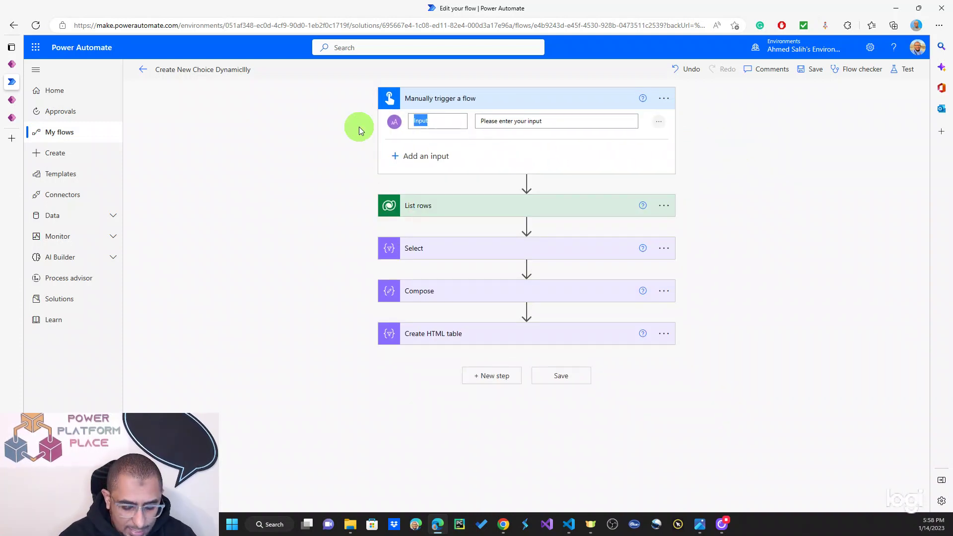
text(Choice)
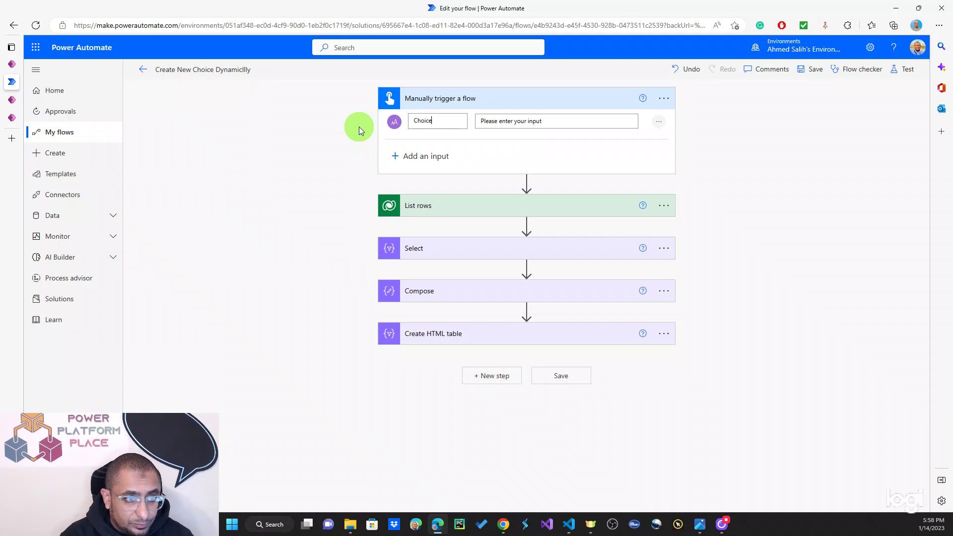
text(Label)
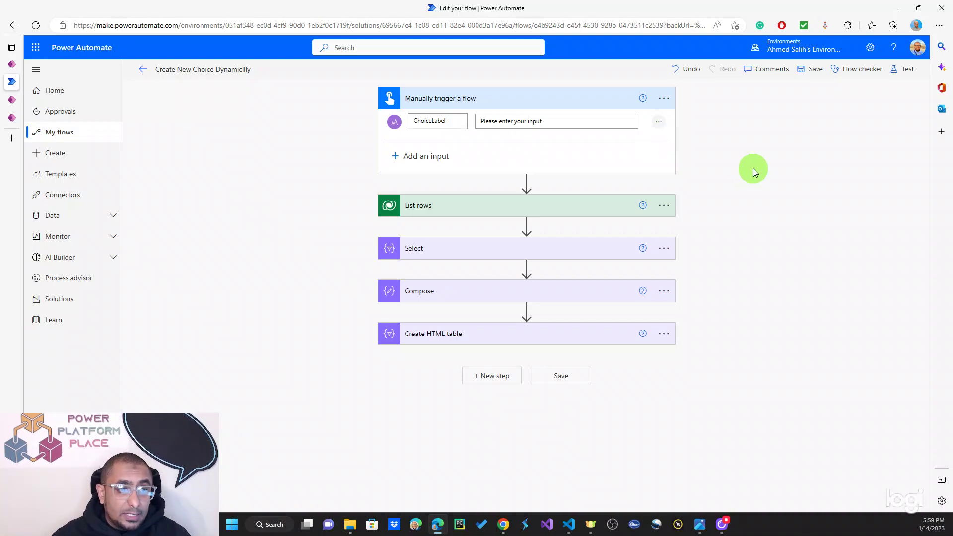
Step: Add a Microsoft Dataverse "Perform an unbound action" step after the Create HTML table action
click(484, 378)
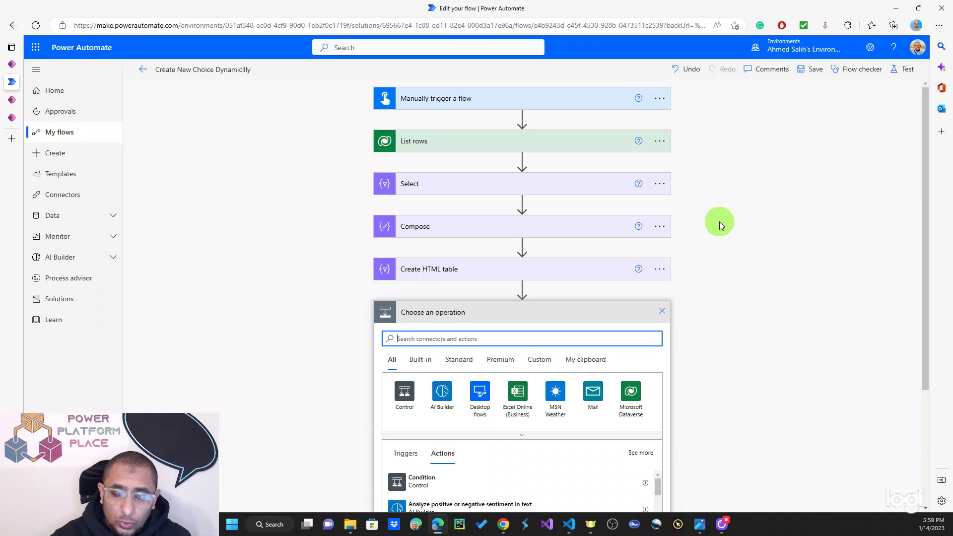
scroll(758, 223, down, 3)
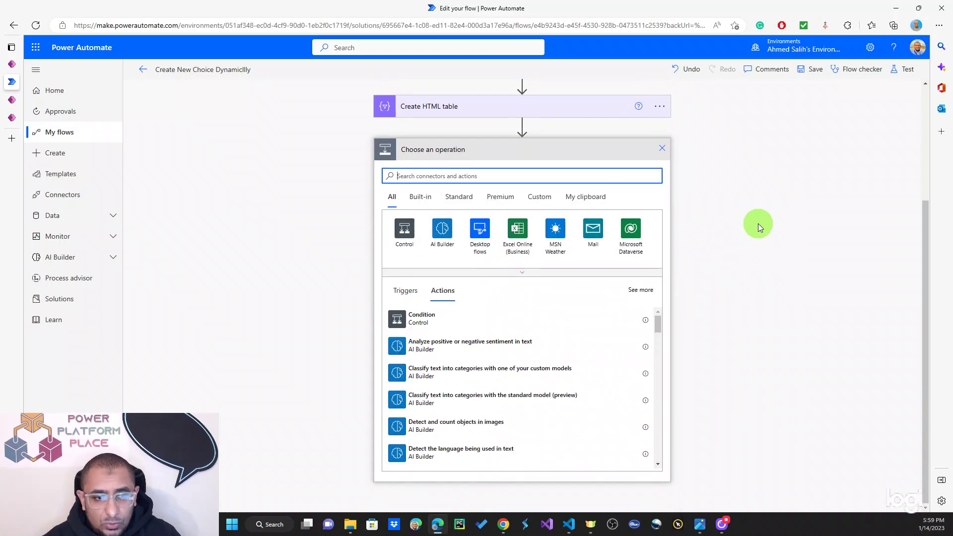
scroll(758, 224, up, 3)
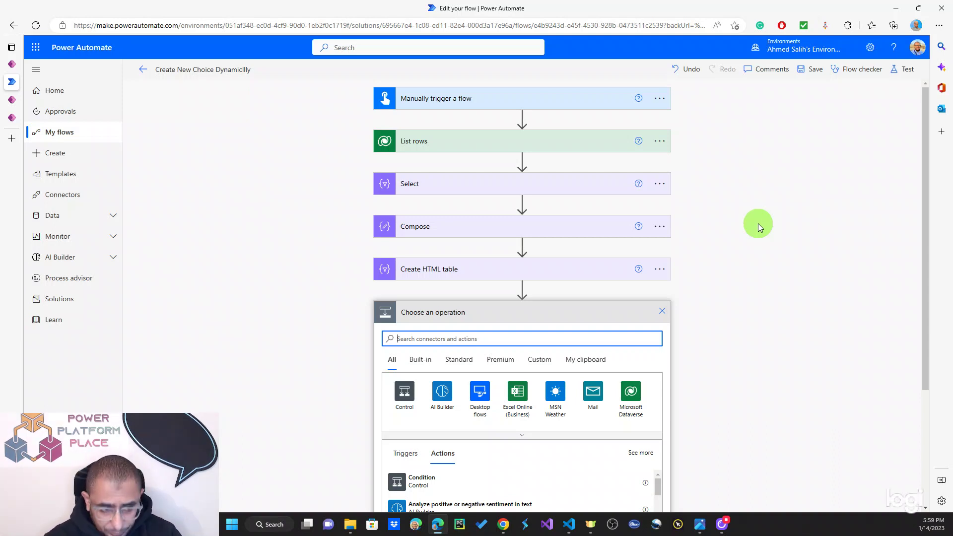
scroll(617, 254, down, 3)
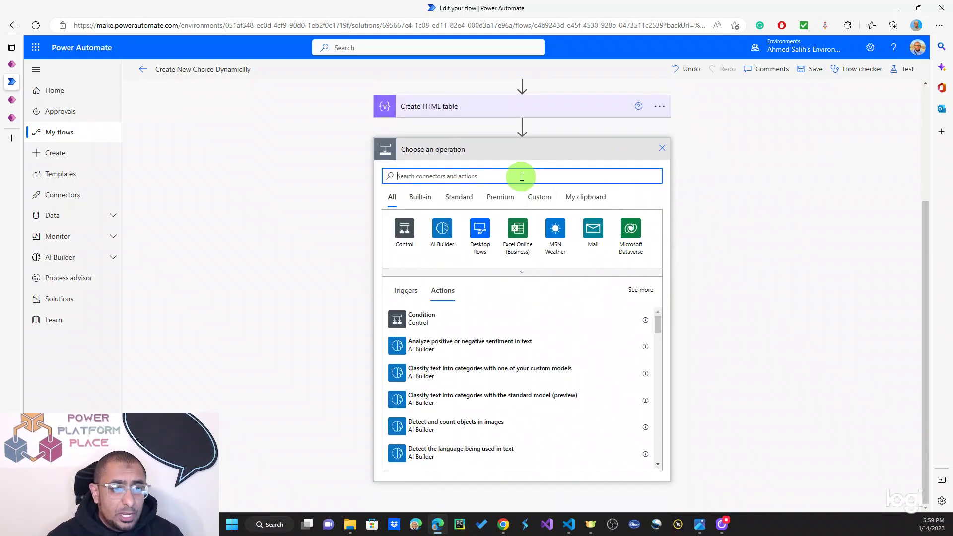
click(522, 176)
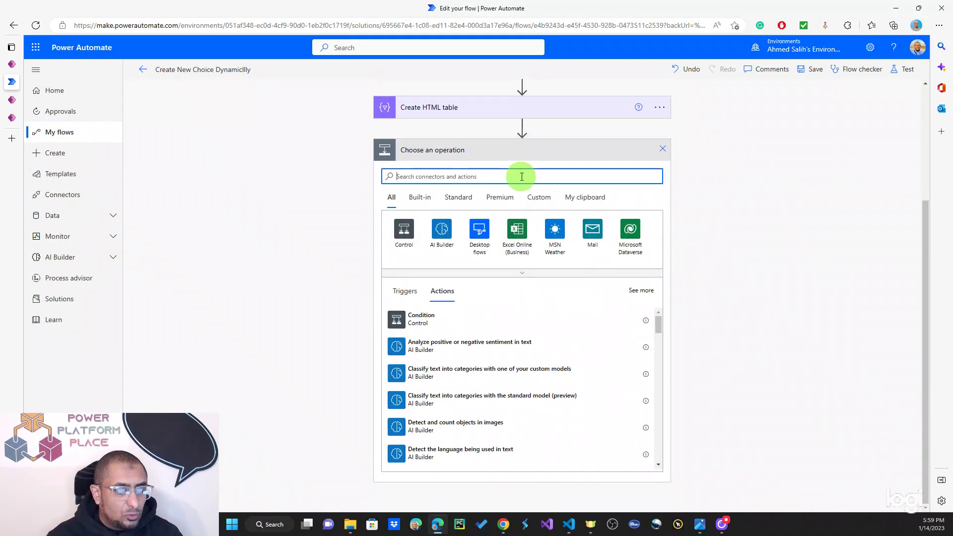
text(perfor)
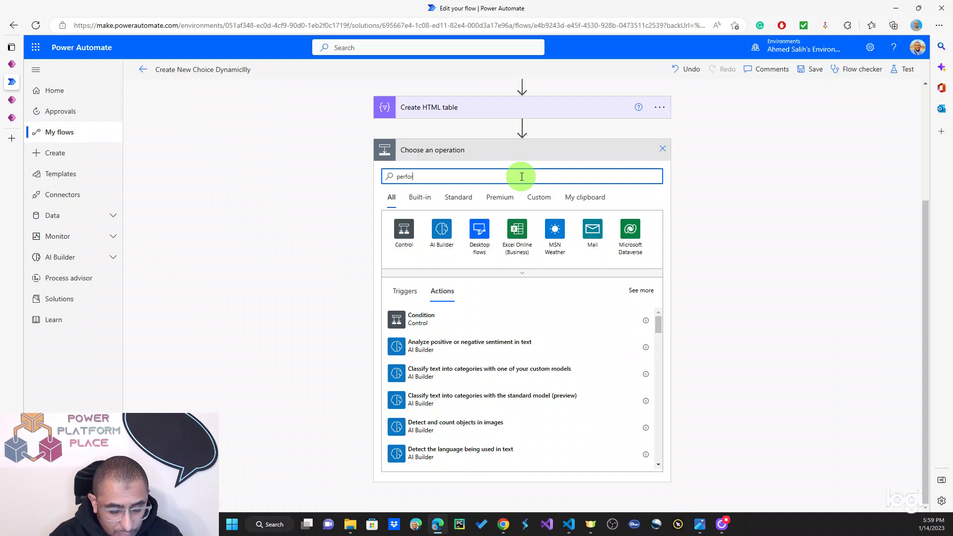
text(m unb)
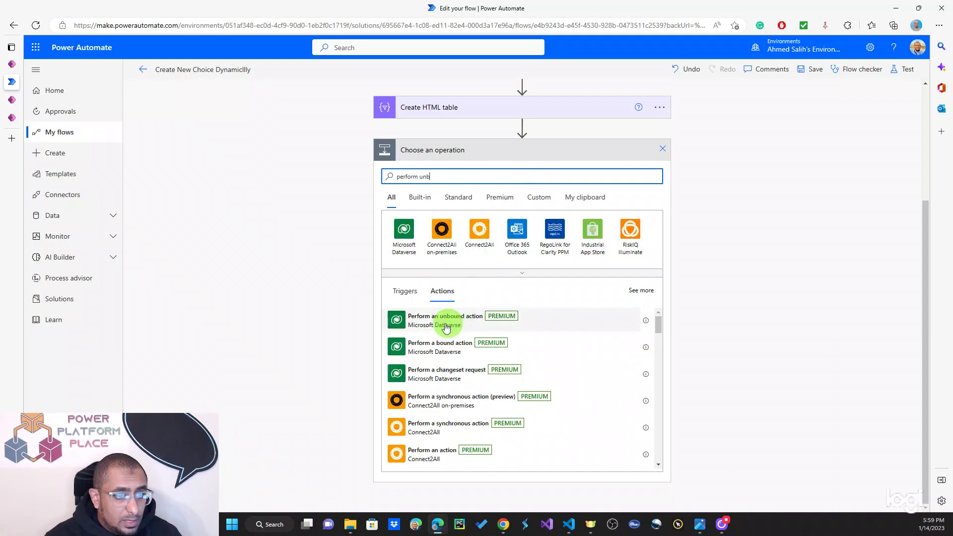
click(469, 319)
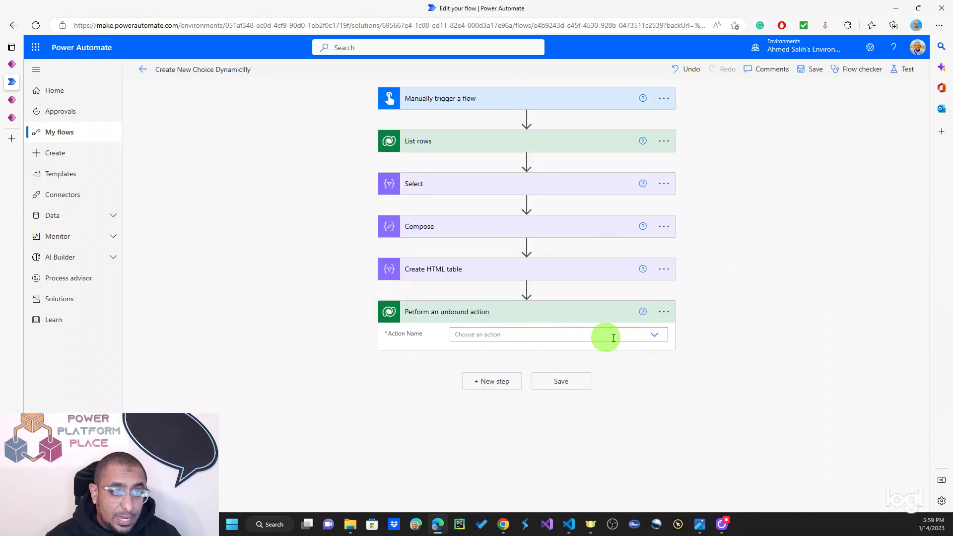
Step: Set the unbound action's name to InsertOptionValue
click(619, 336)
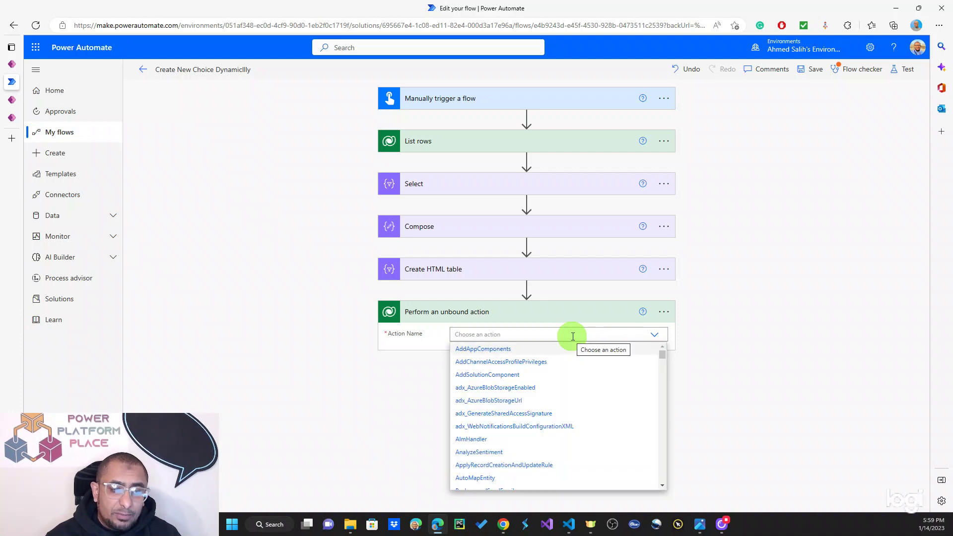
text(insert)
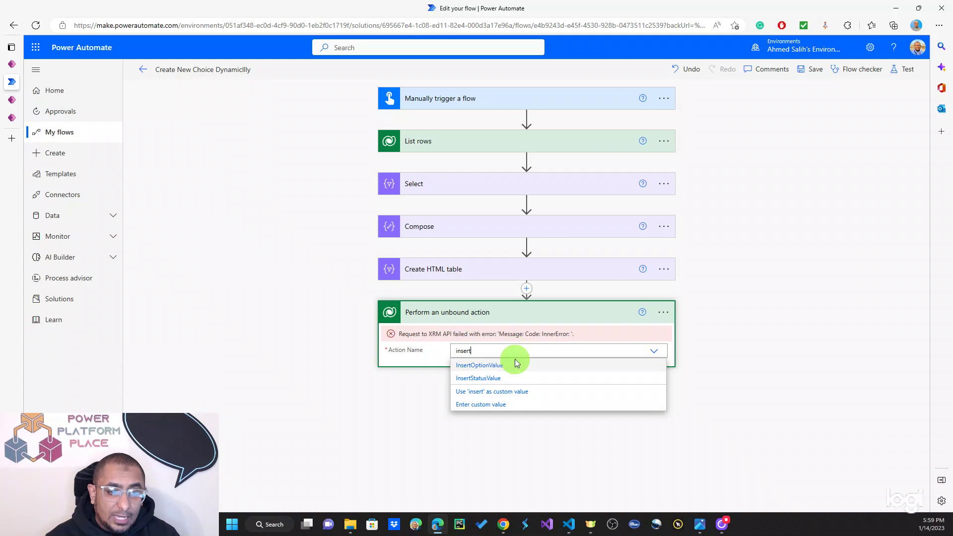
click(512, 364)
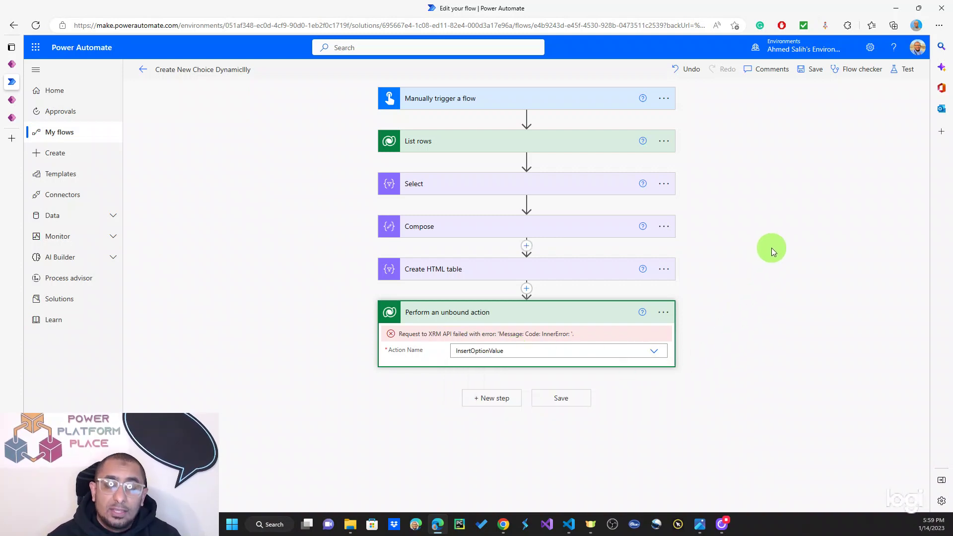
Step: Switch to Power Apps and copy the Cub Cake Item Flavor choice's name, demo_cubcakeitemflavor, from its advanced options
scroll(693, 258, down, 2)
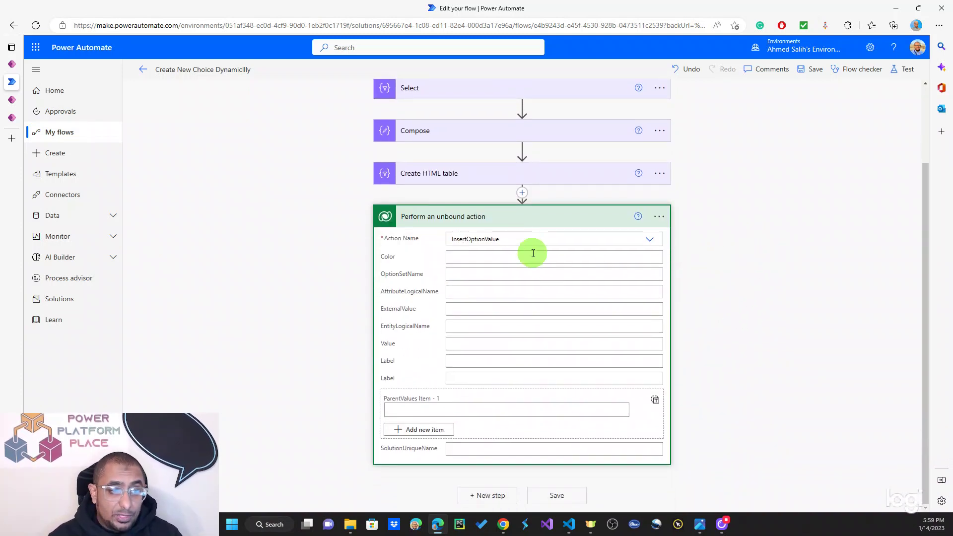
click(459, 276)
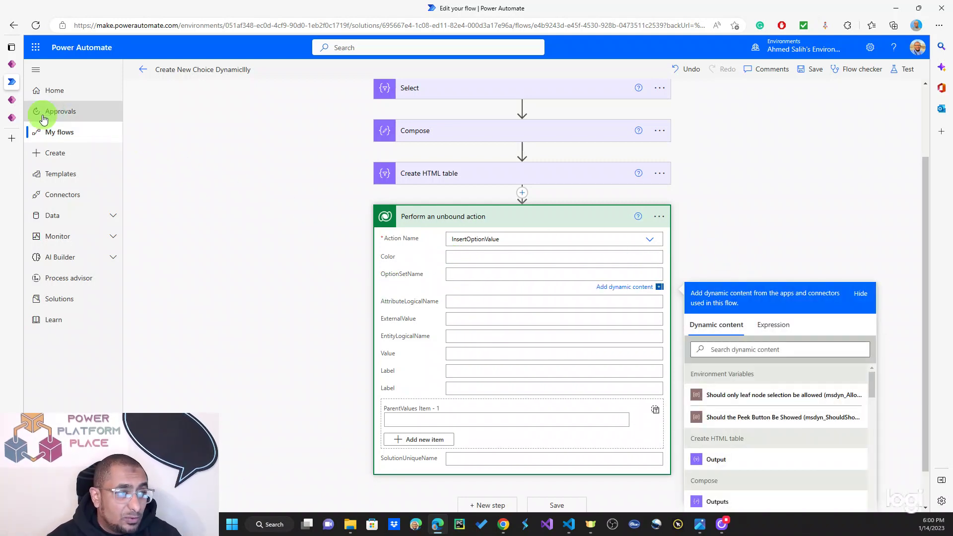
click(11, 118)
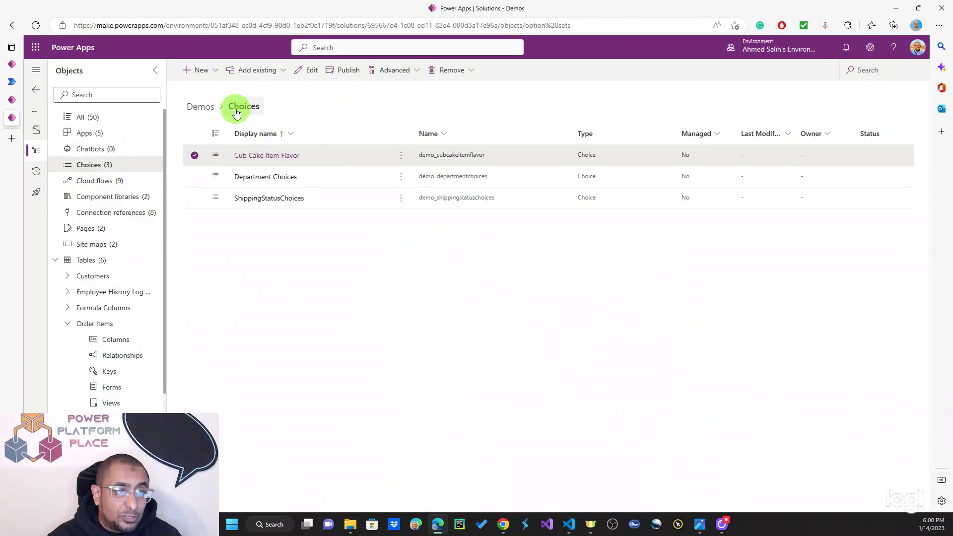
click(401, 158)
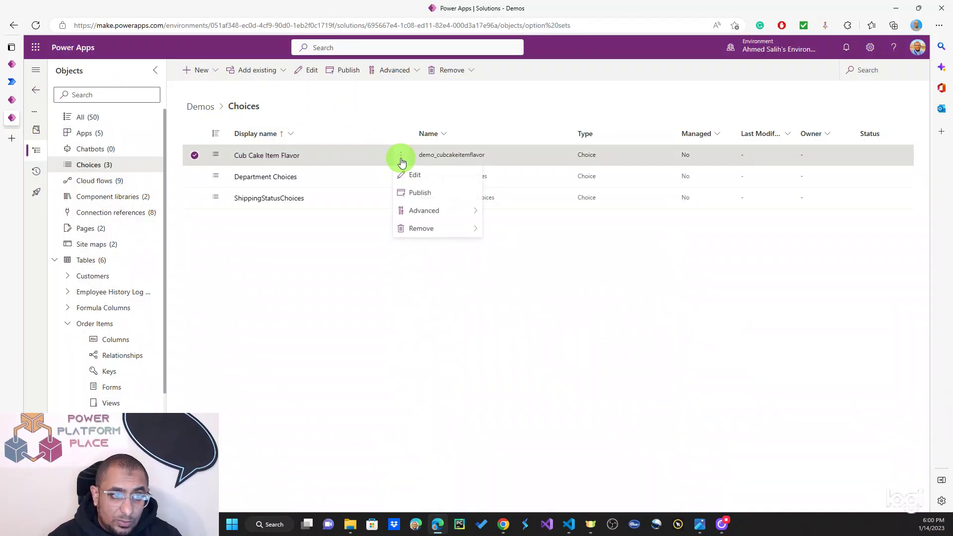
mouse_move(464, 213)
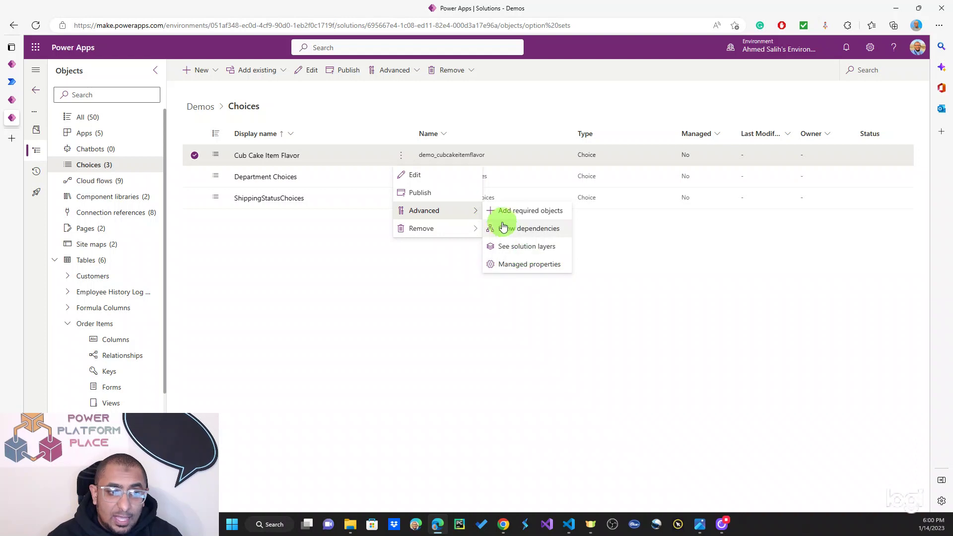
click(287, 157)
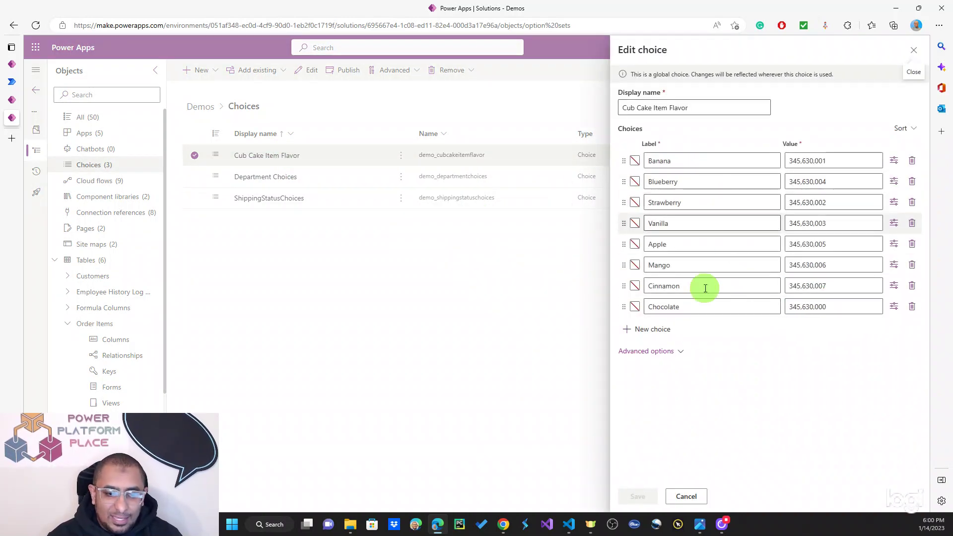
click(684, 353)
scroll(745, 367, down, 1)
drag(720, 370, 622, 370)
key(ctrl+c)
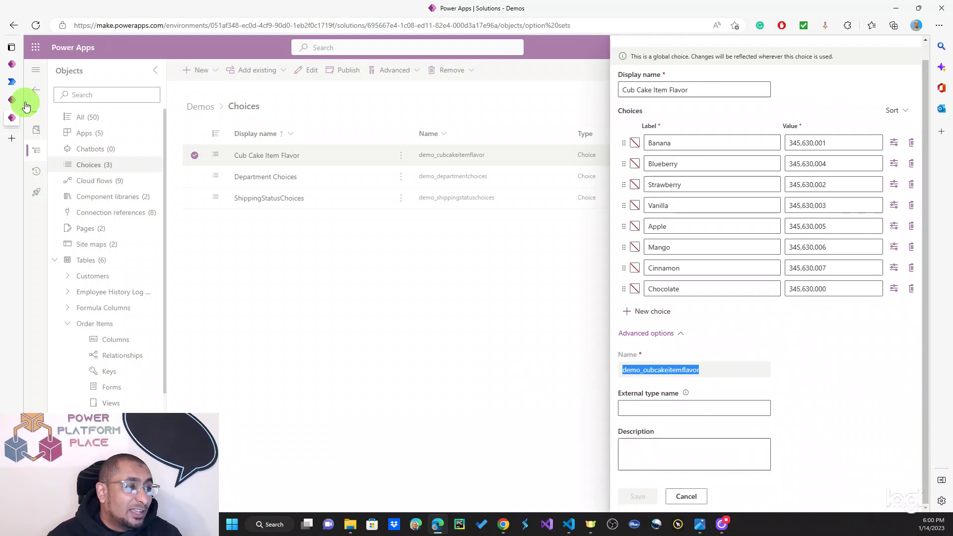
Step: Return to Power Automate and set the unbound action's OptionSetName to demo_cubcakeitemflavor
click(11, 82)
click(481, 275)
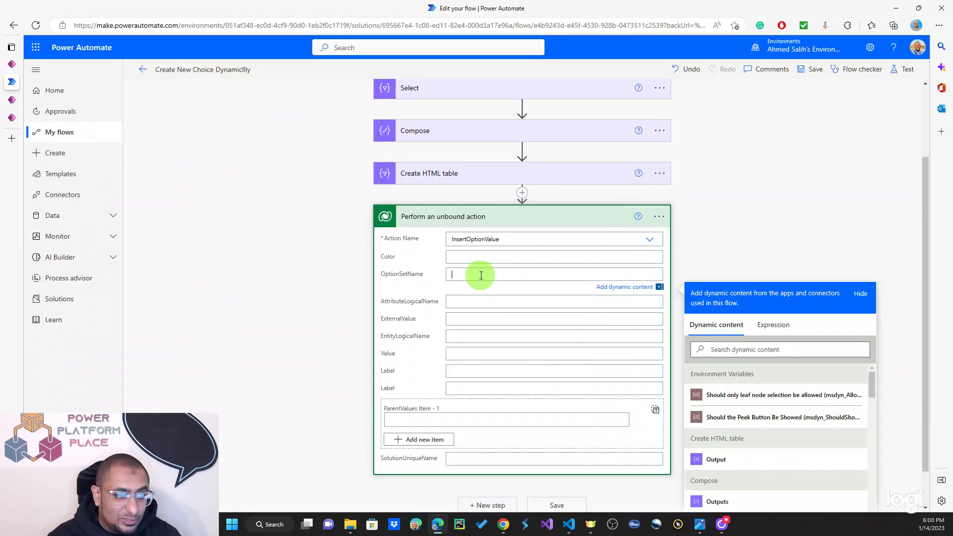
key(ctrl+v)
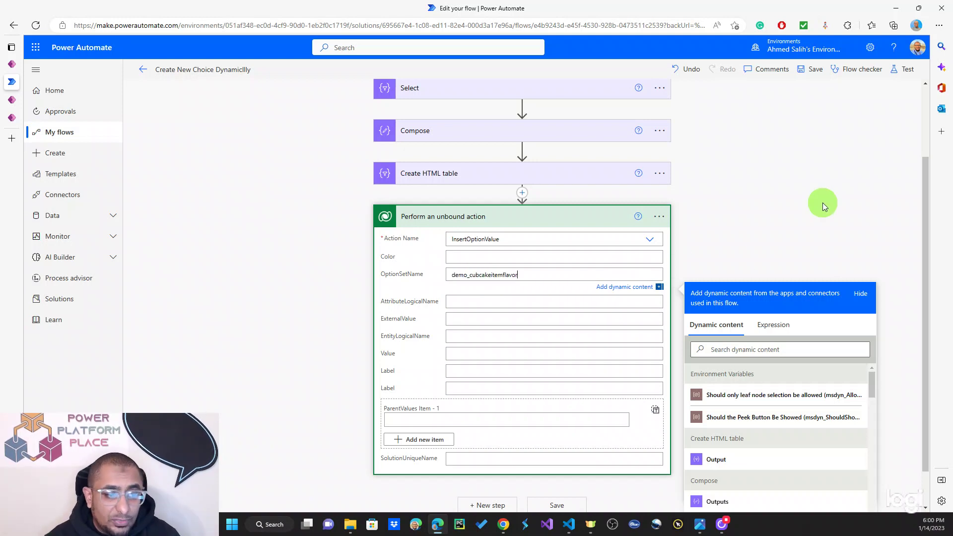
Step: Fill the unbound action's first Label parameter with LocalizedLabels JSON containing Label "TEST" and LanguageCode 1033
click(466, 372)
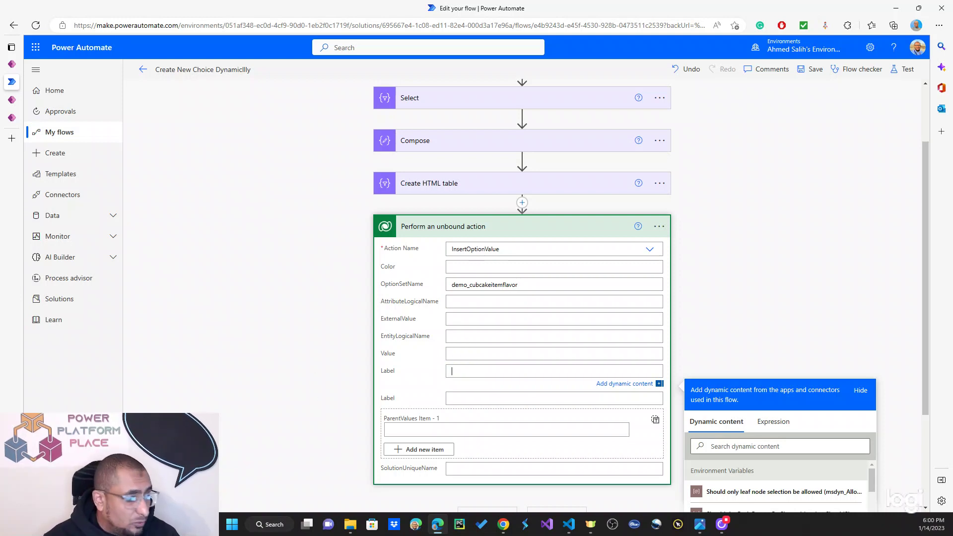
key(alt+Tab)
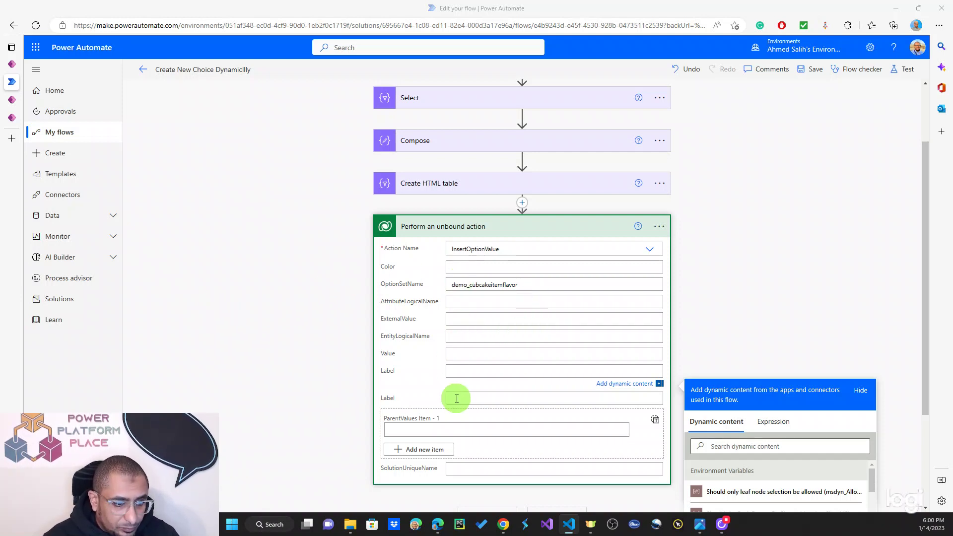
click(464, 373)
text({   "LocalizedLabels": [   {   "Label": "TEST",   "LanguageCode": 1033   }   ]   })
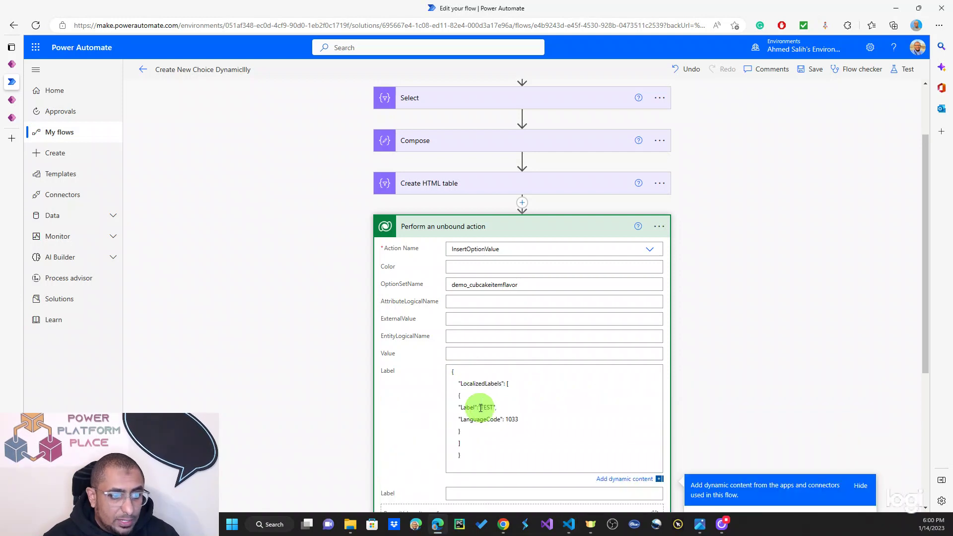
Step: Replace "TEST" in the unbound action's Label JSON with the manual trigger's ChoiceLabel dynamic content
drag(478, 408, 575, 406)
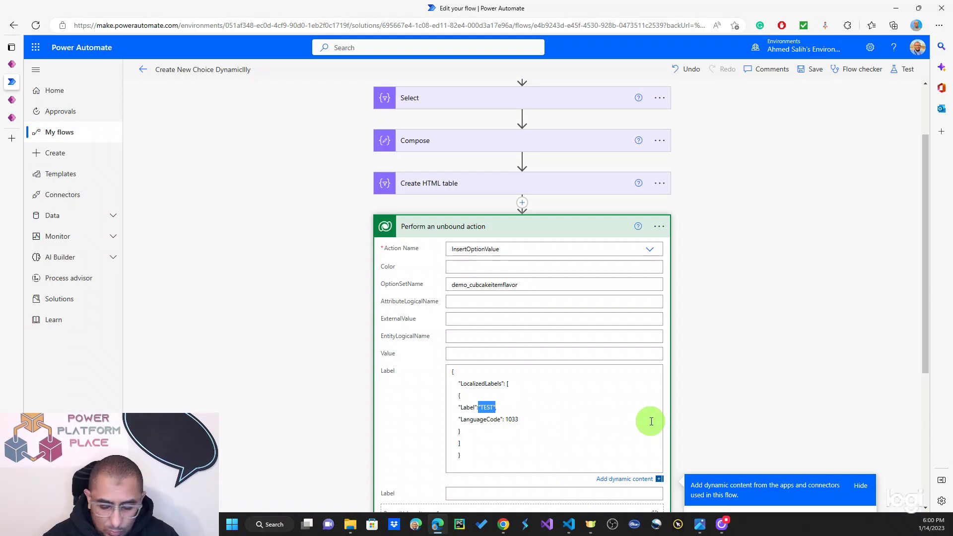
key(BackSpace)
scroll(698, 379, down, 5)
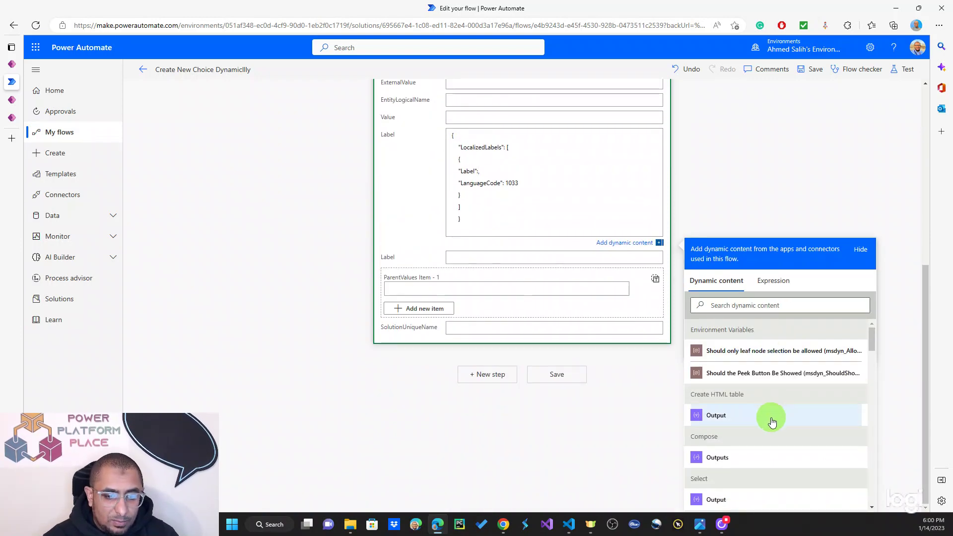
scroll(770, 419, down, 2)
scroll(773, 426, down, 5)
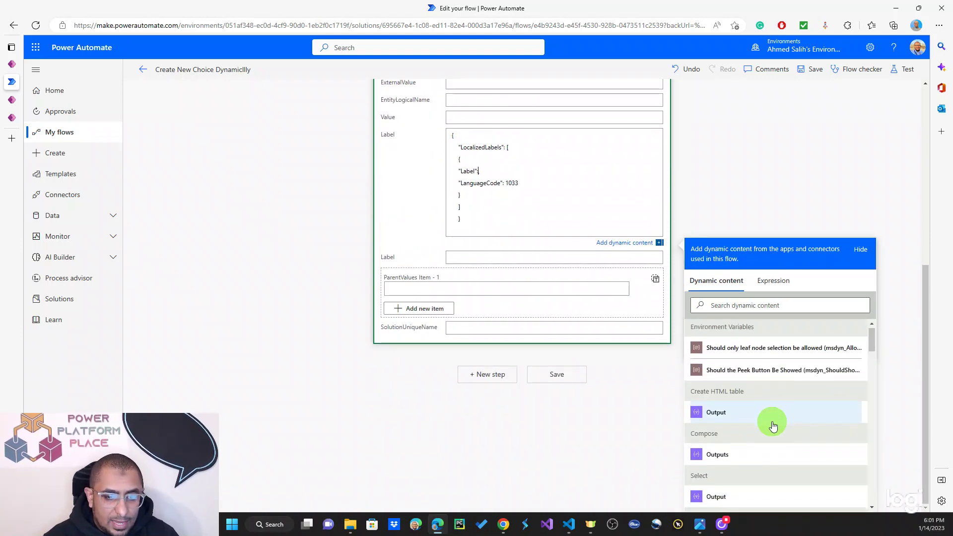
scroll(773, 425, down, 10)
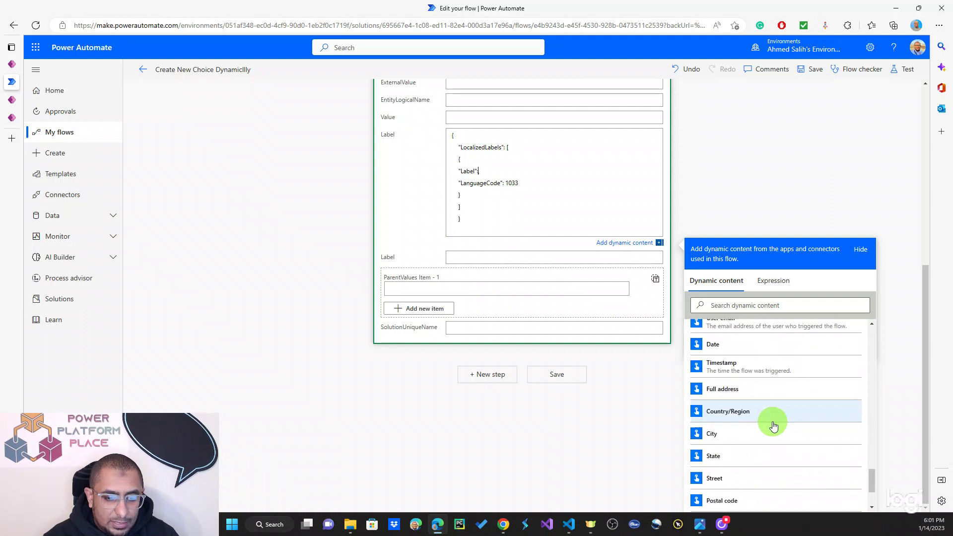
scroll(772, 426, up, 2)
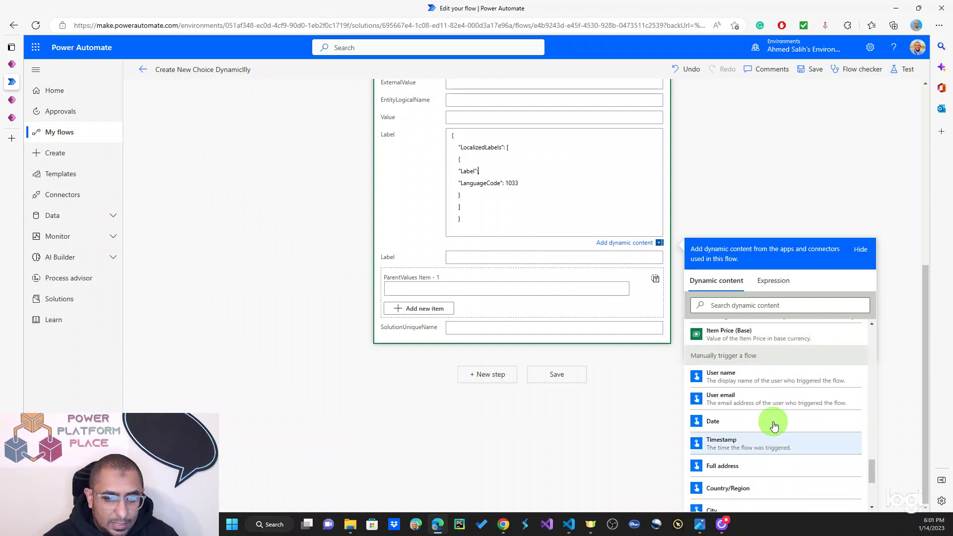
scroll(774, 425, down, 3)
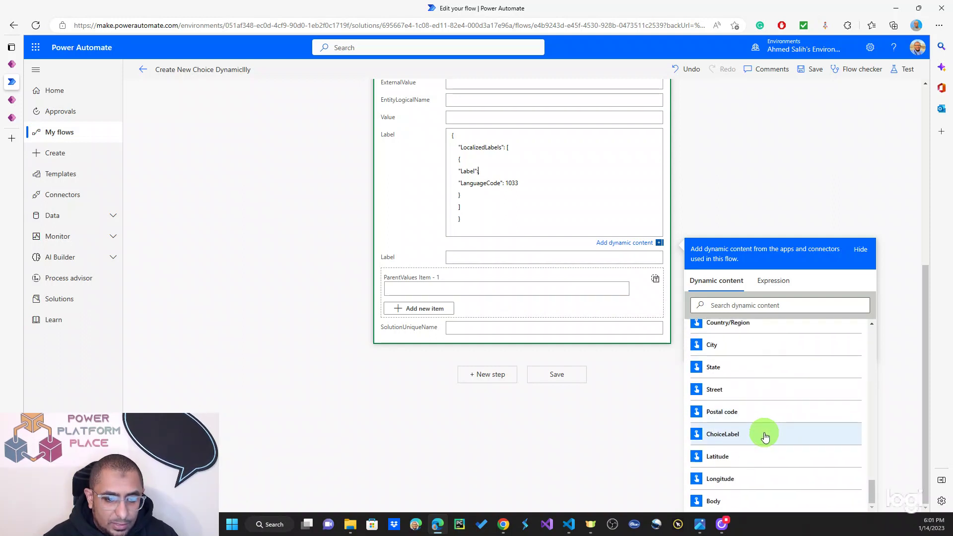
click(762, 435)
scroll(770, 236, up, 5)
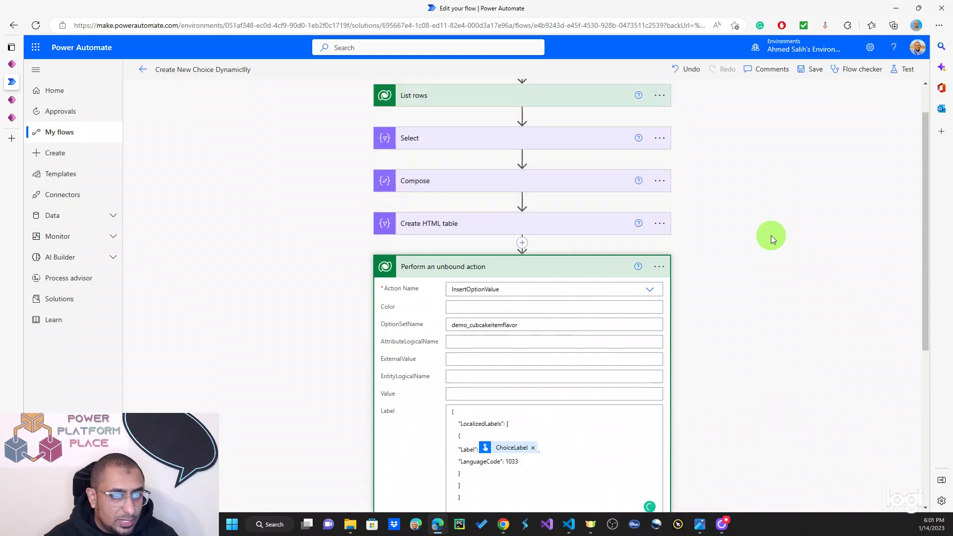
scroll(767, 243, down, 3)
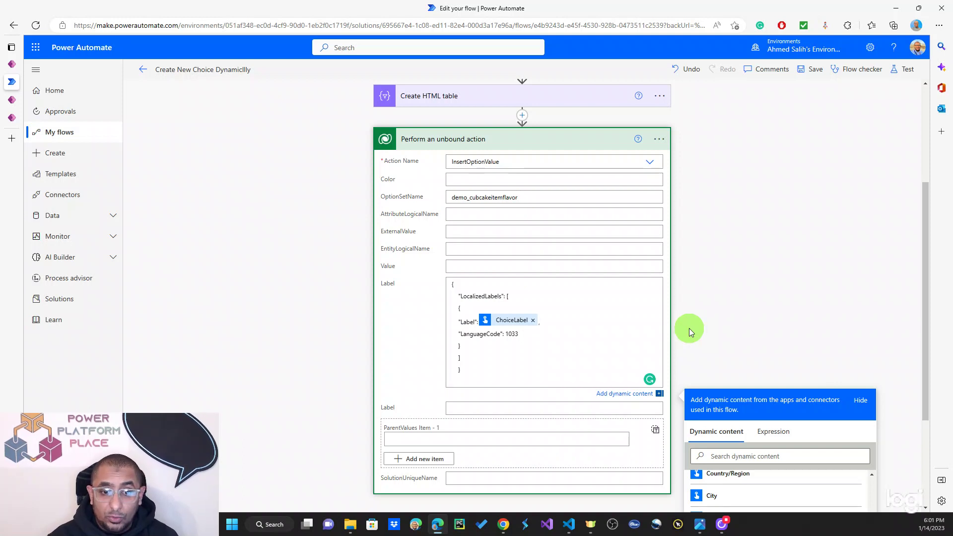
Step: Save the flow, start a manual test and set its ChoiceLabel input to Orange
click(812, 69)
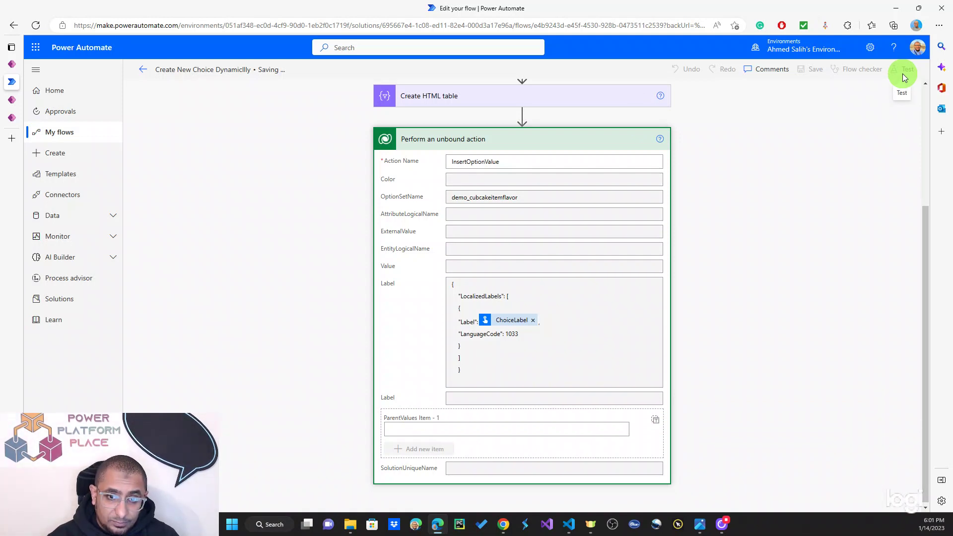
click(903, 73)
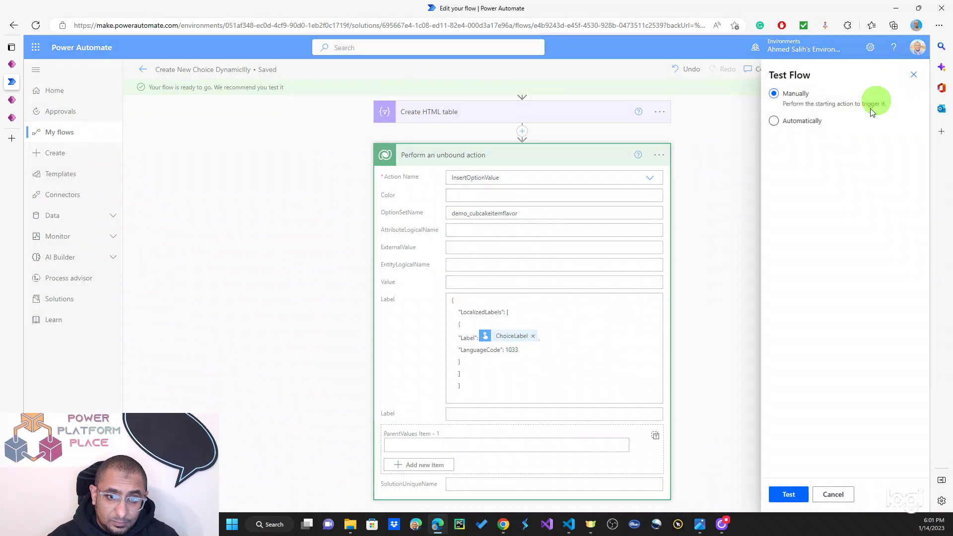
click(788, 494)
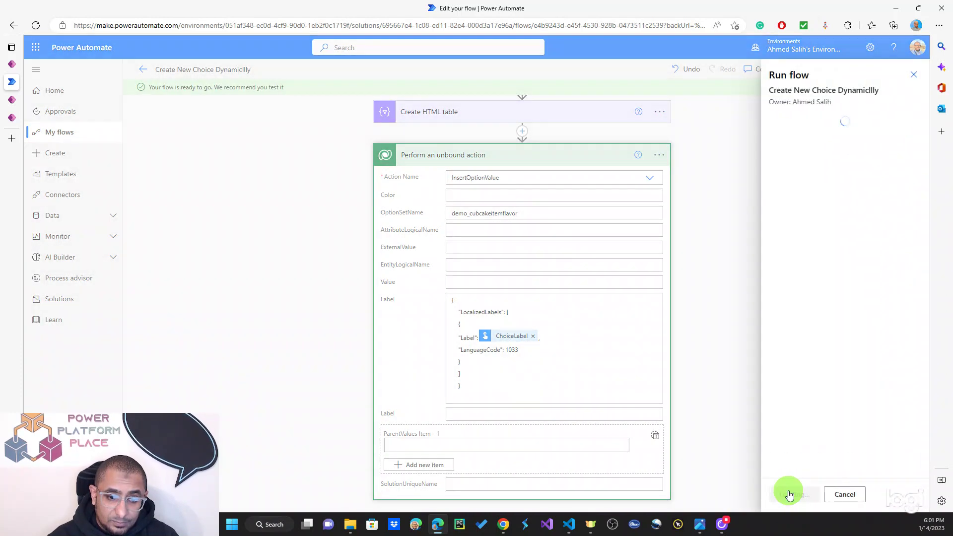
click(814, 160)
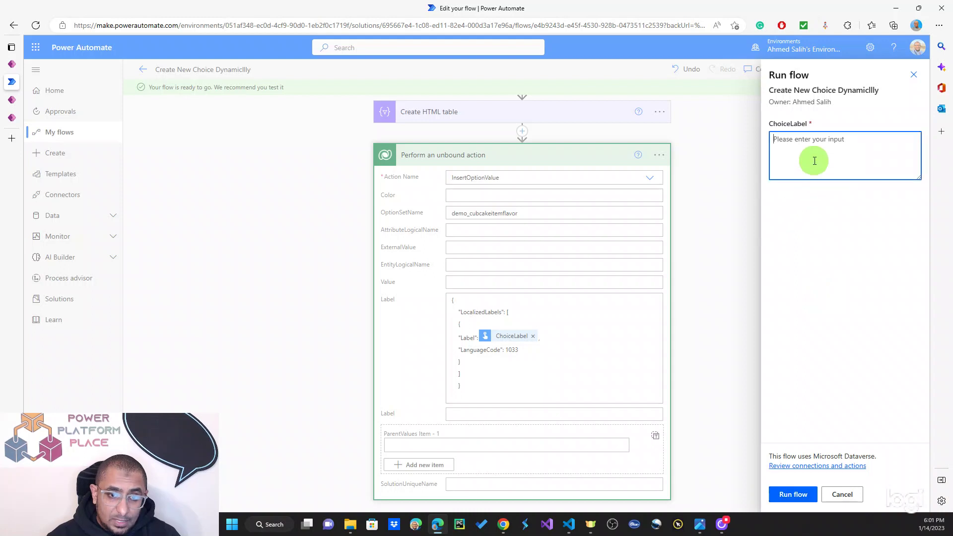
text(Orange)
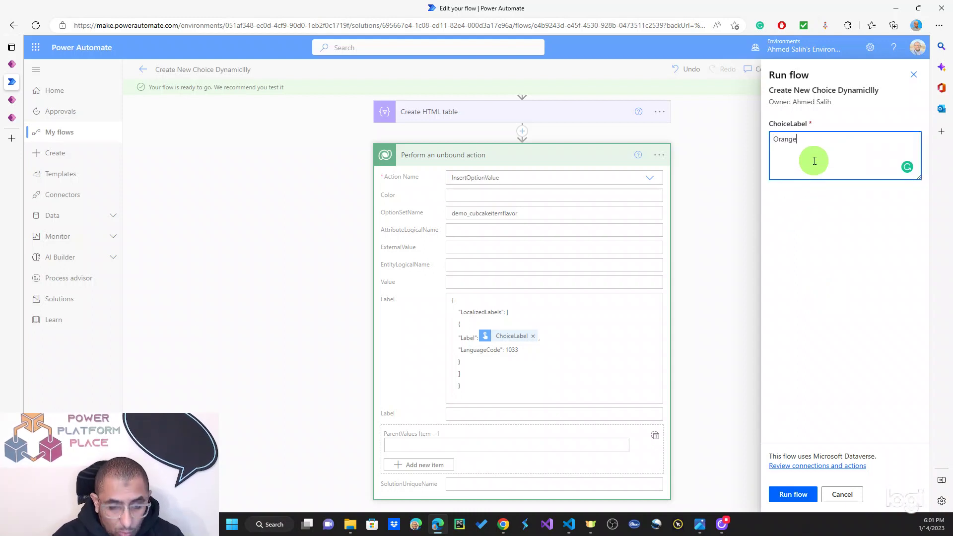
Step: Check the Cub Cake Item Flavor options in Power Apps, return to Power Automate and run the flow with the entered label
click(12, 118)
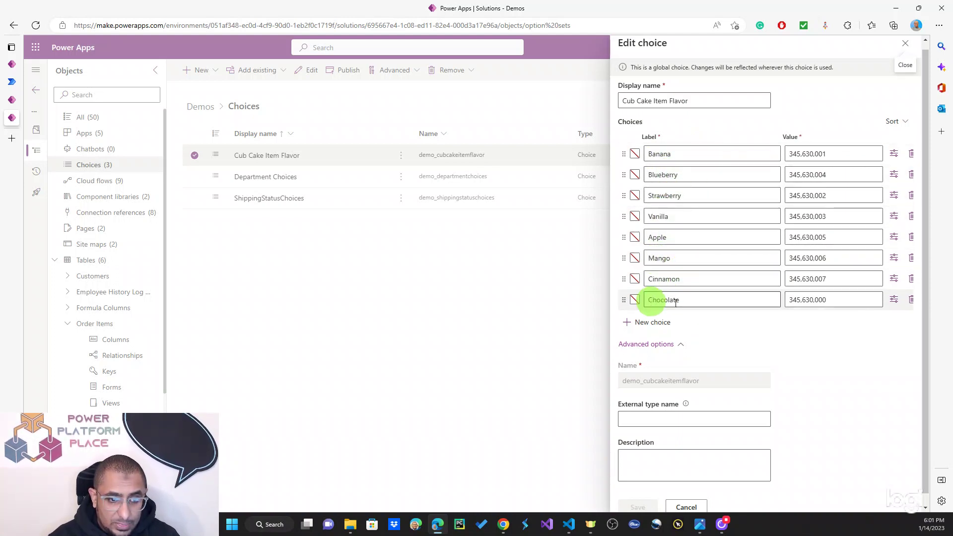
click(20, 82)
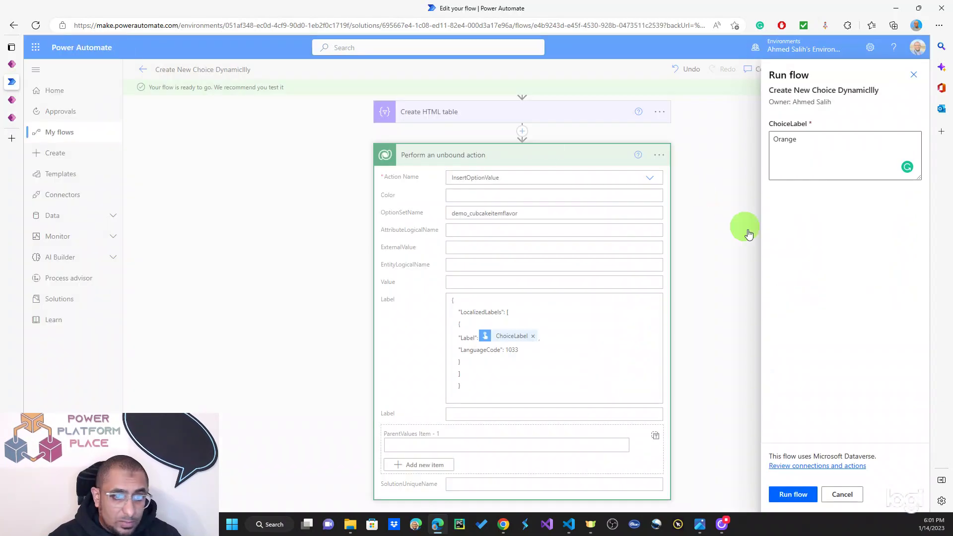
click(793, 494)
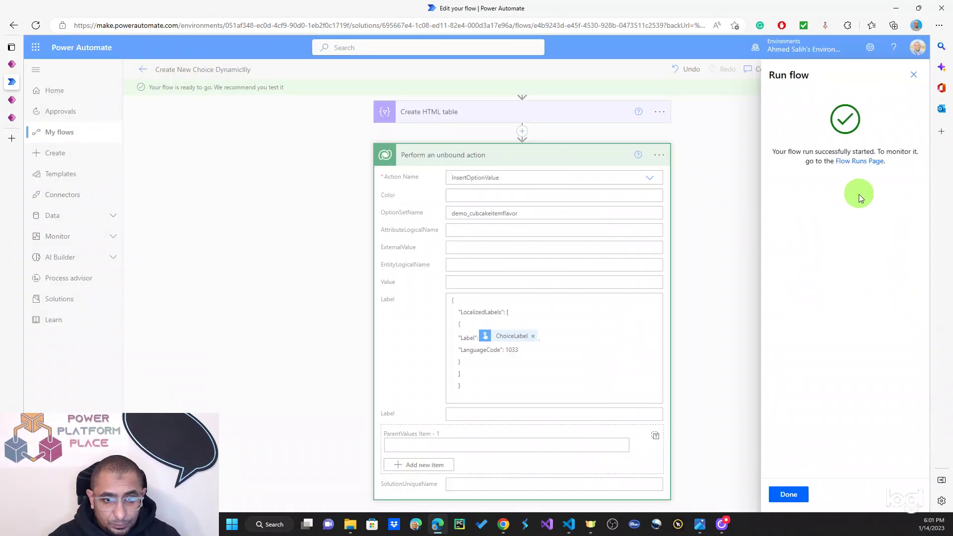
click(787, 492)
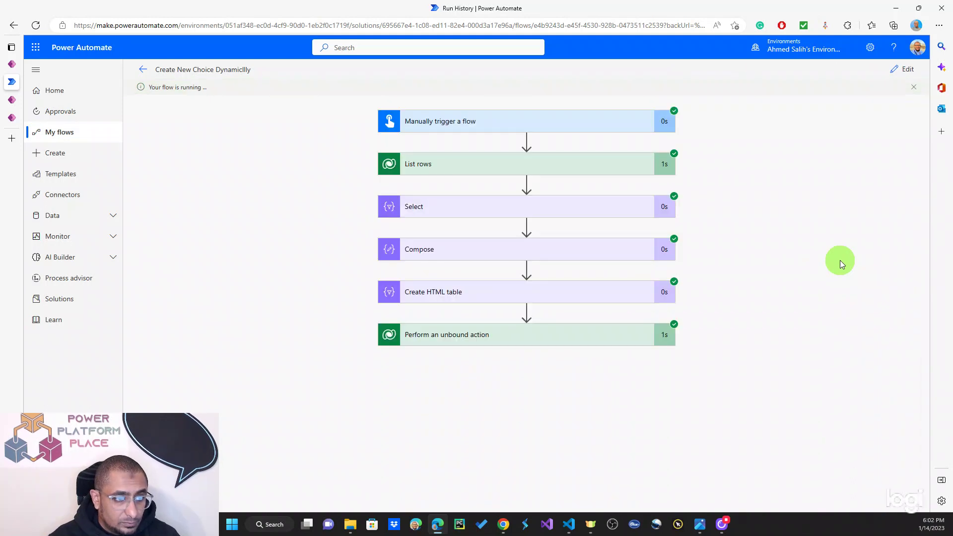
Step: Examine the unbound action's run inputs and outputs, and the reloaded Cub Cake Item Flavor options in Power Apps
click(641, 335)
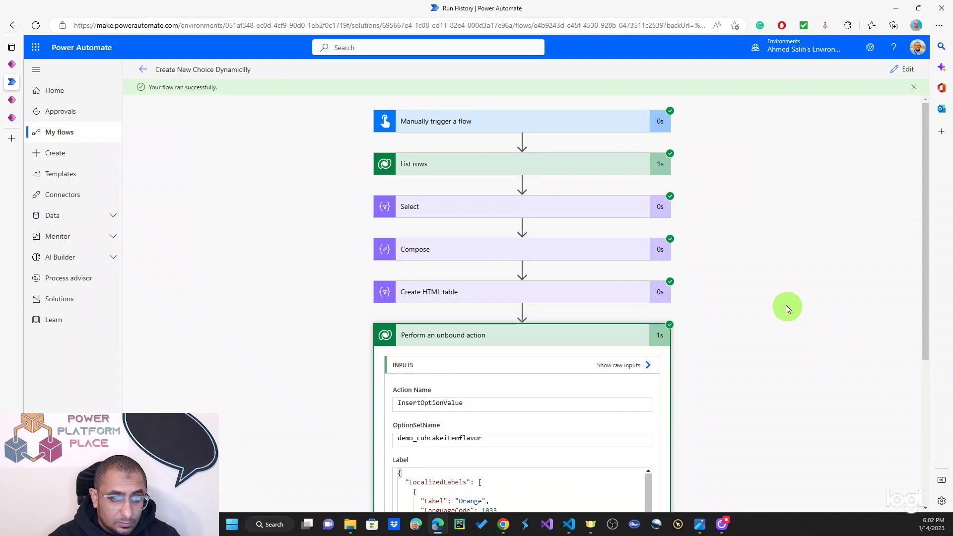
scroll(783, 303, down, 5)
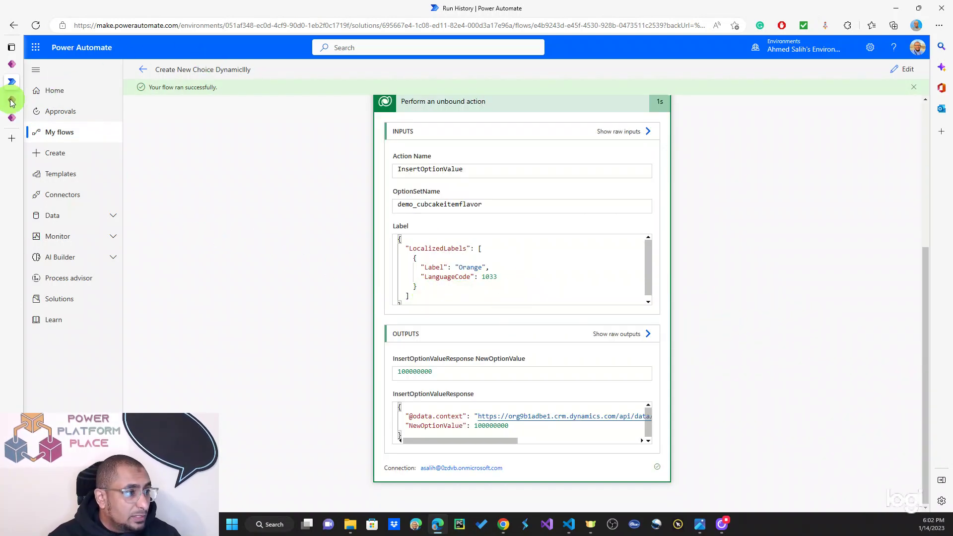
click(12, 117)
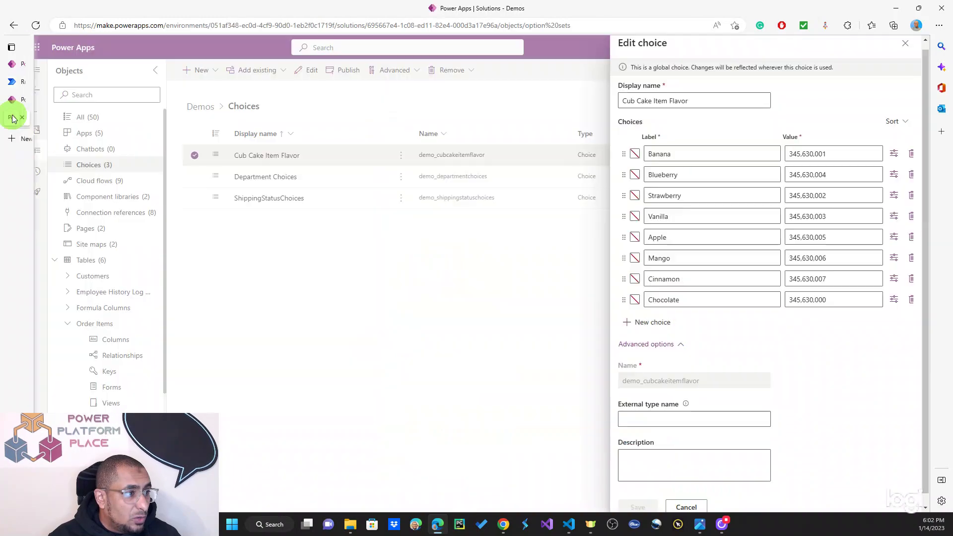
click(906, 44)
click(36, 25)
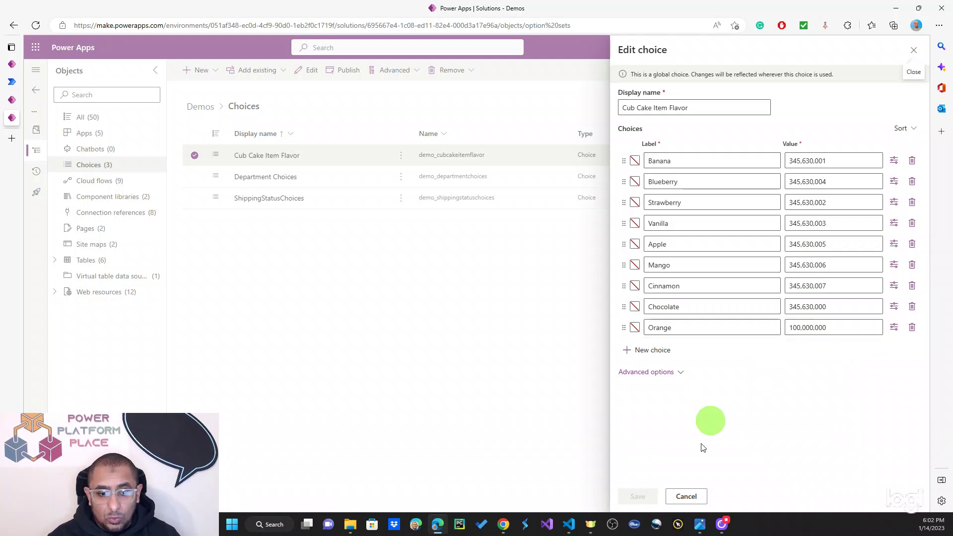
click(687, 496)
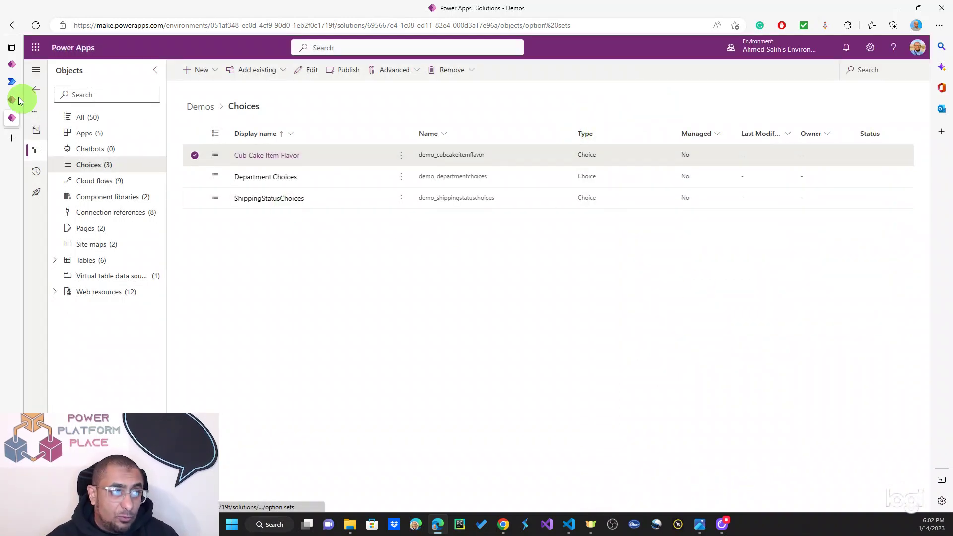
Step: Open the Order Items table of the Demos solution in Power Apps
click(12, 81)
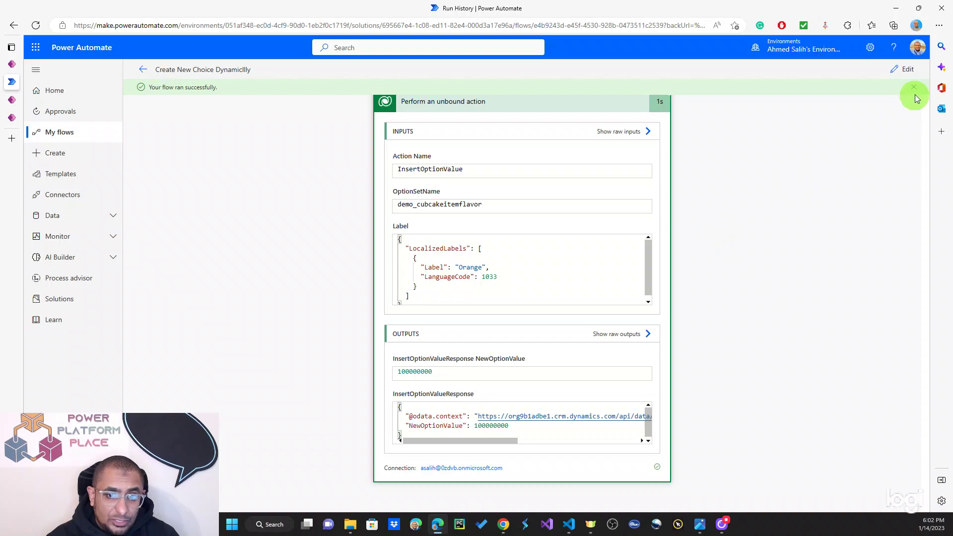
click(13, 101)
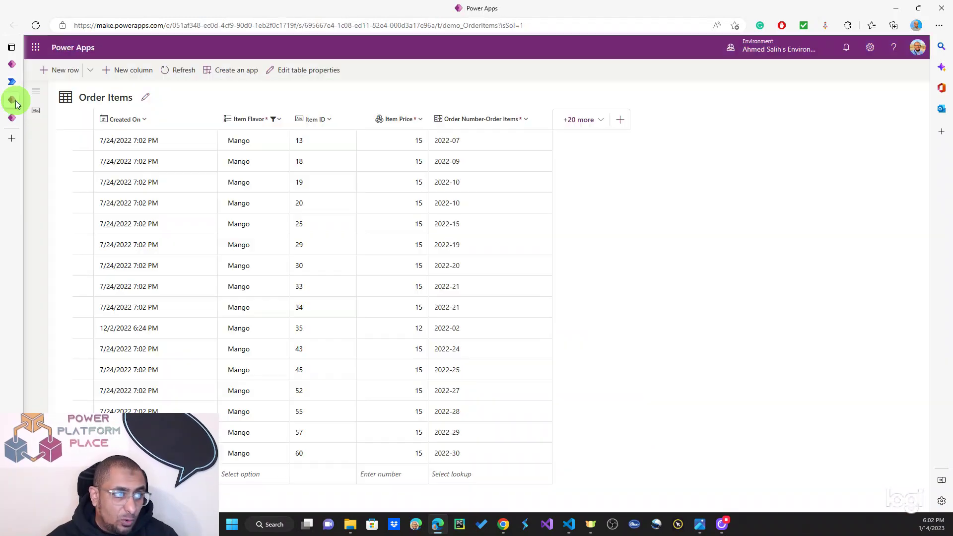
click(12, 118)
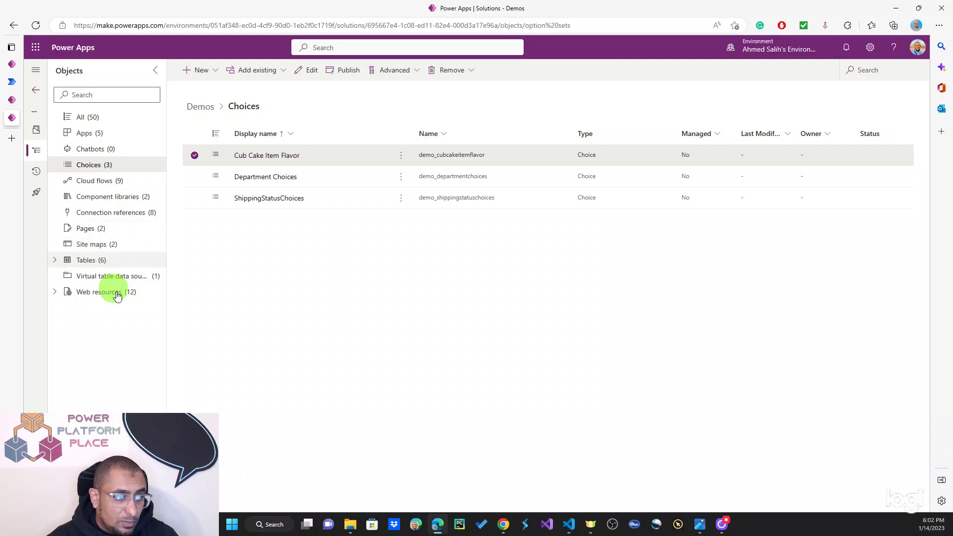
click(78, 260)
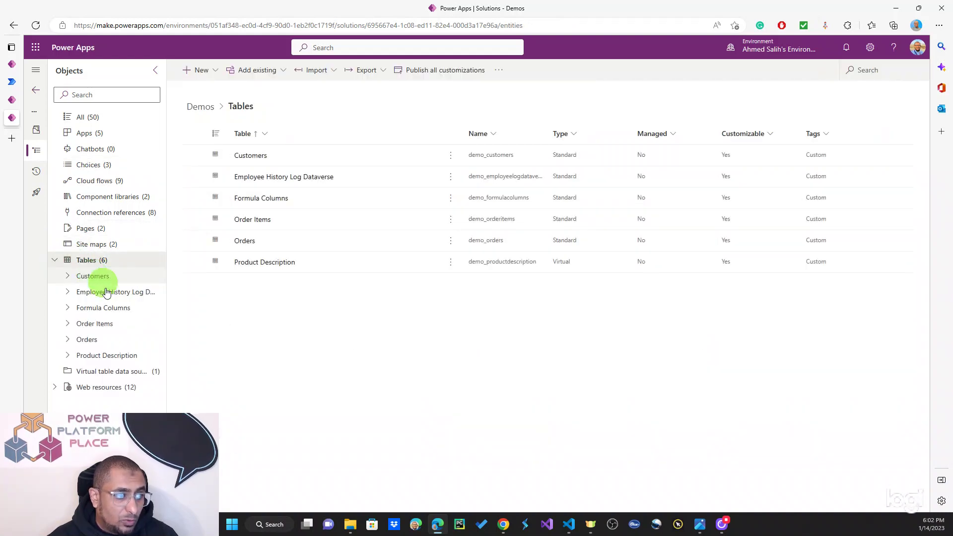
click(106, 324)
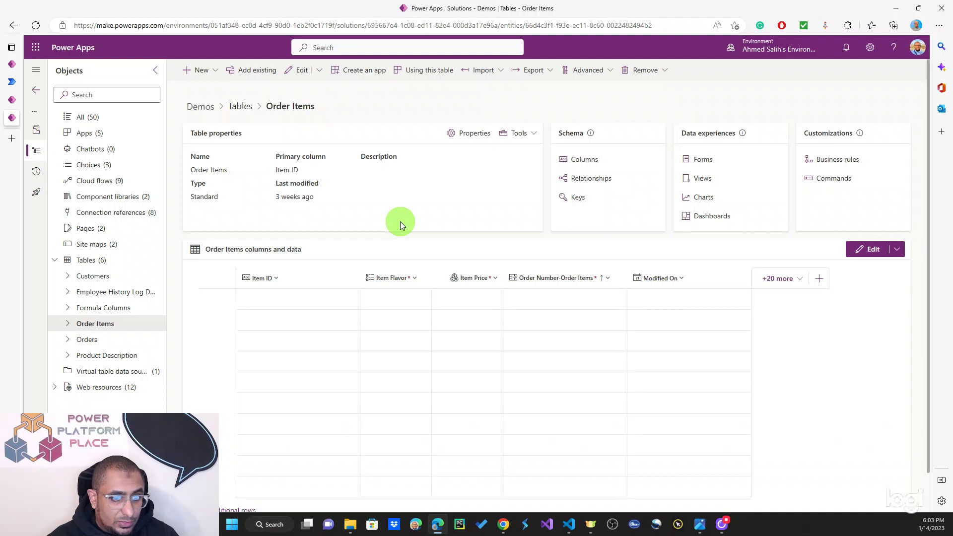
Step: Set the Item Flavor of the Order Items row with Item ID 36 to Orange
click(406, 301)
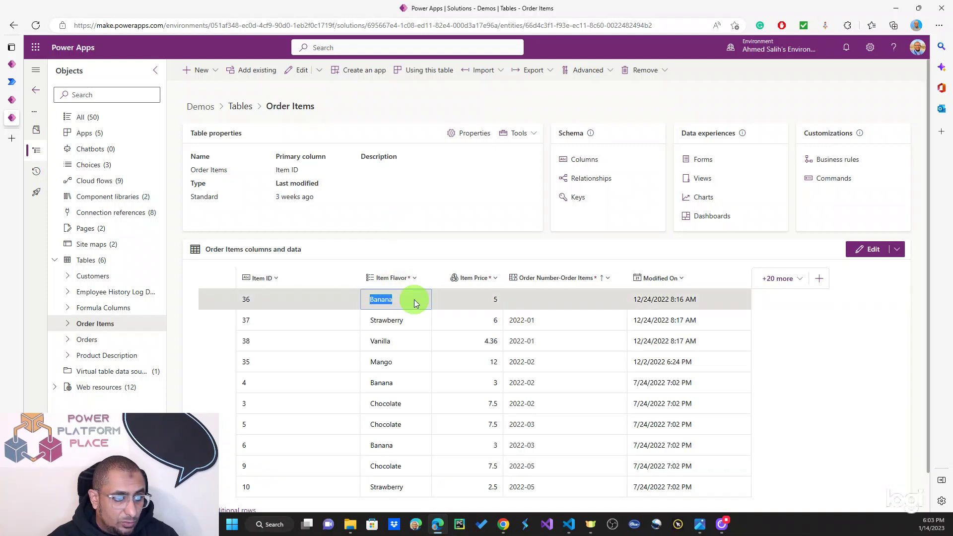
click(424, 299)
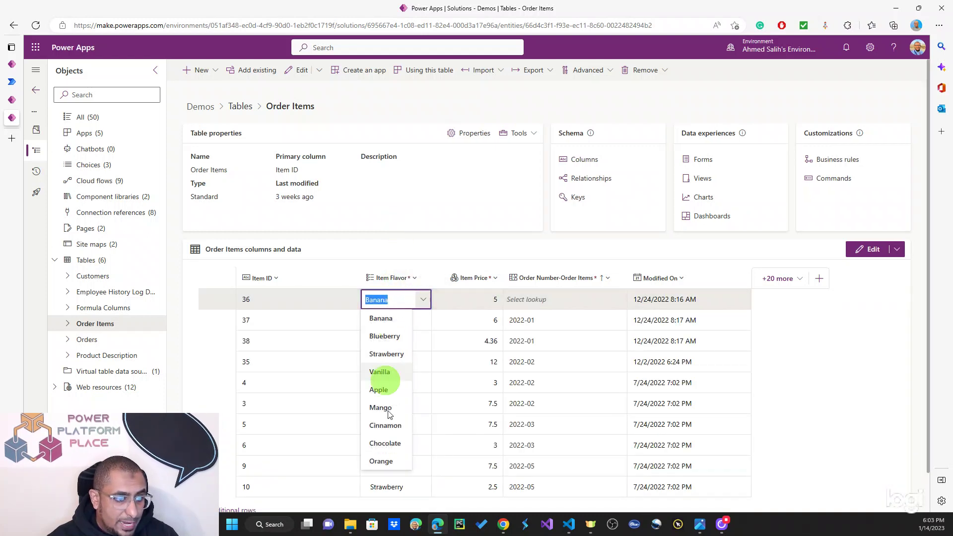
click(384, 443)
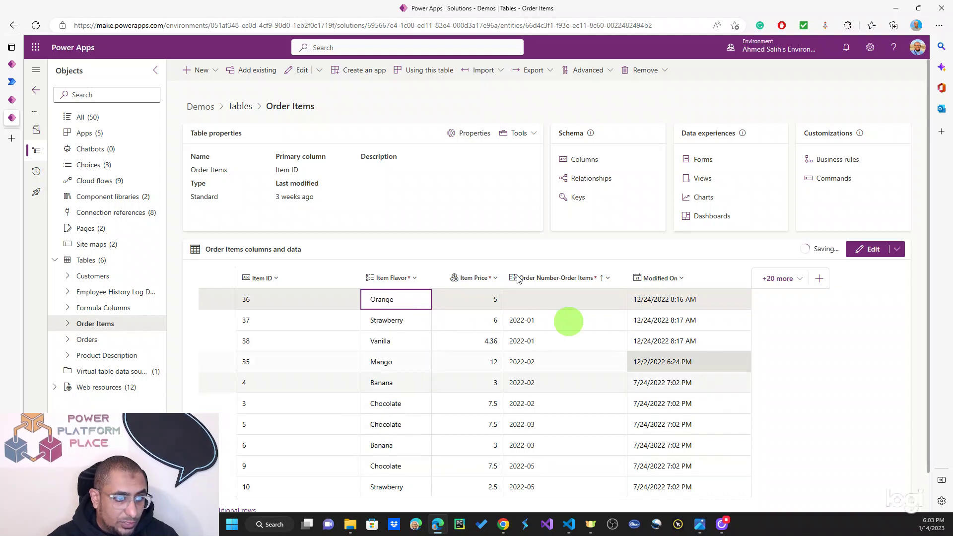
Step: Switch back to Power Automate, dismiss the run notification and open the flow for editing
click(11, 80)
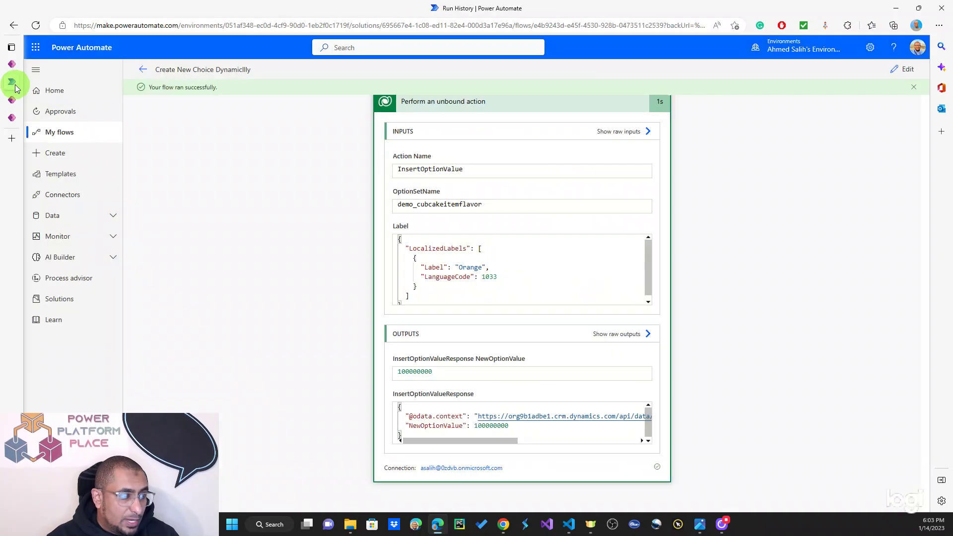
click(915, 87)
click(903, 69)
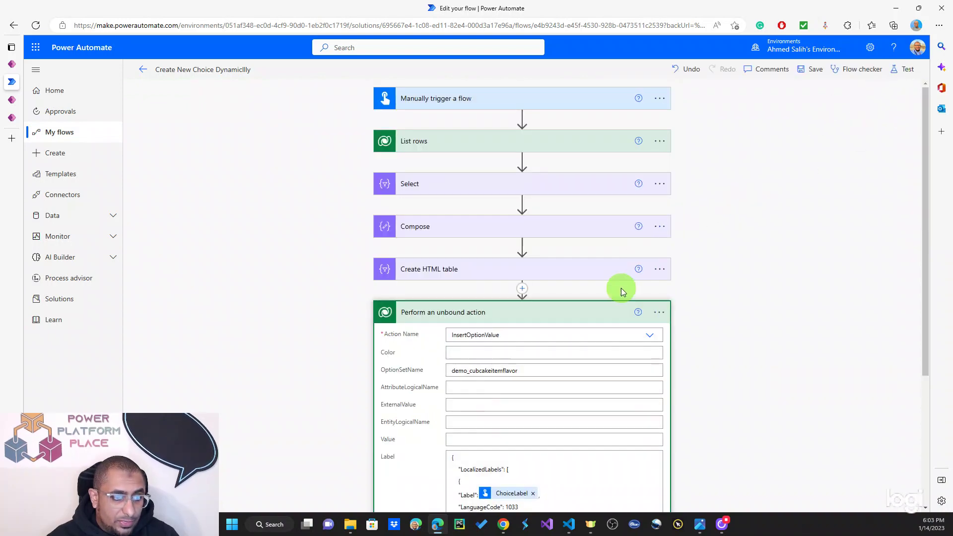
scroll(744, 284, down, 4)
scroll(738, 231, up, 4)
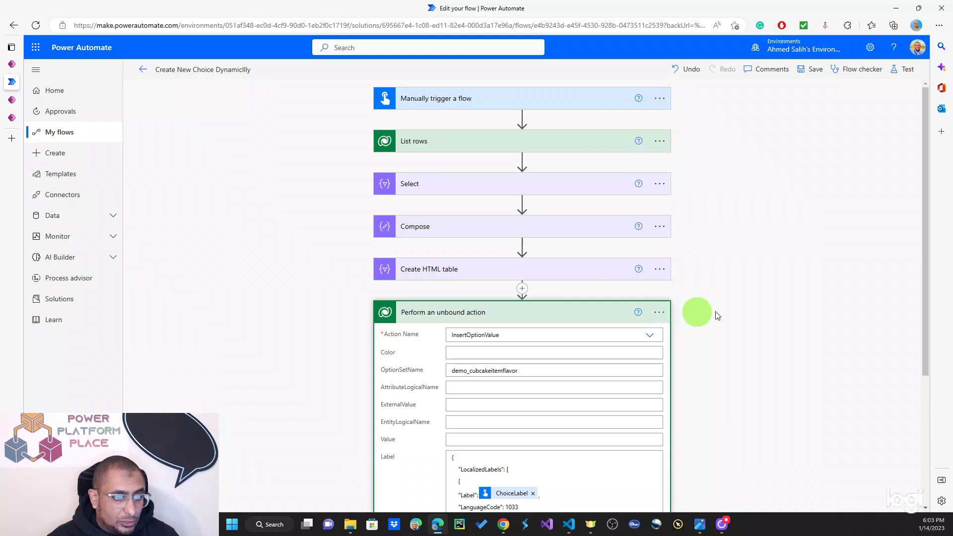
Step: Delete the Perform an unbound action step that runs InsertOptionValue from the end of the flow
click(665, 311)
scroll(809, 320, down, 4)
scroll(782, 320, up, 4)
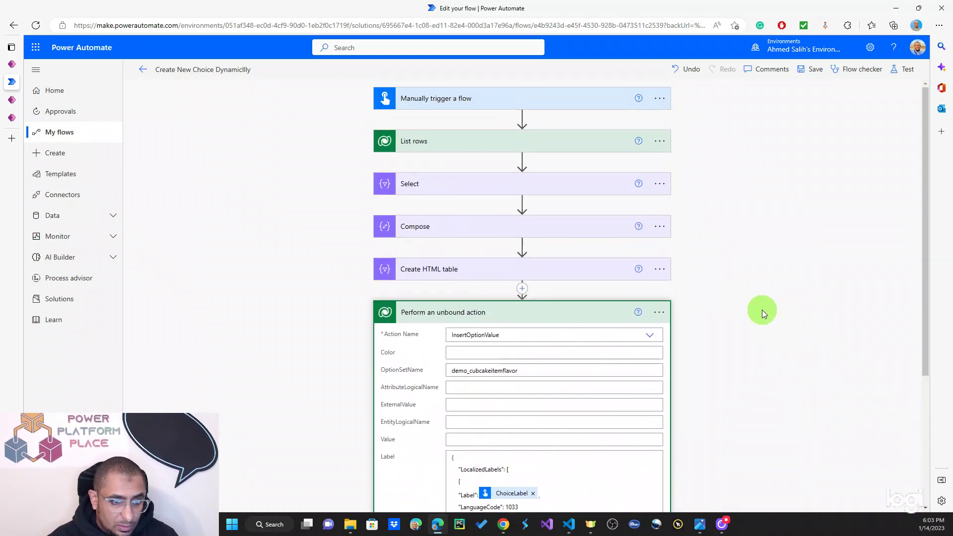
scroll(761, 313, down, 4)
click(659, 139)
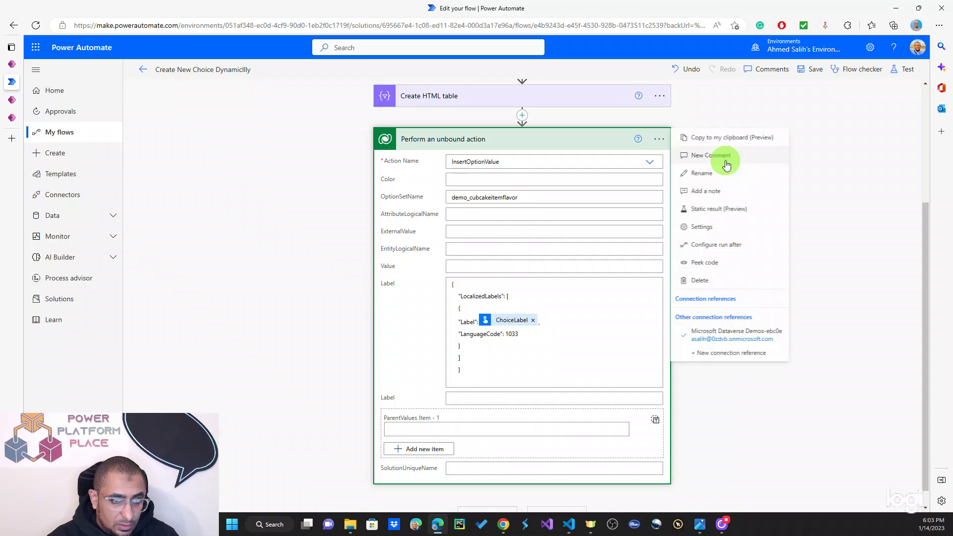
click(725, 280)
click(483, 296)
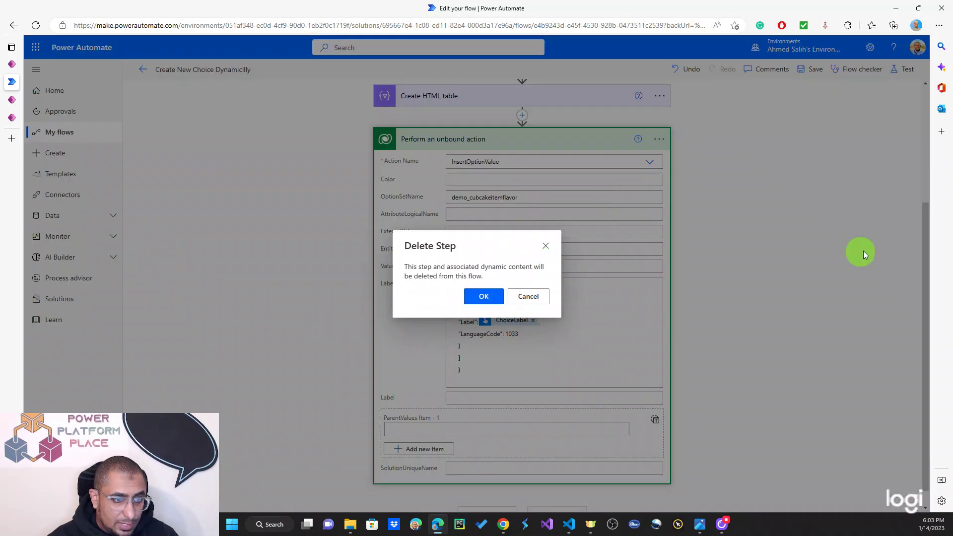
Step: Save and manually test the flow, running it with "test" as the ChoiceLabel input
click(903, 69)
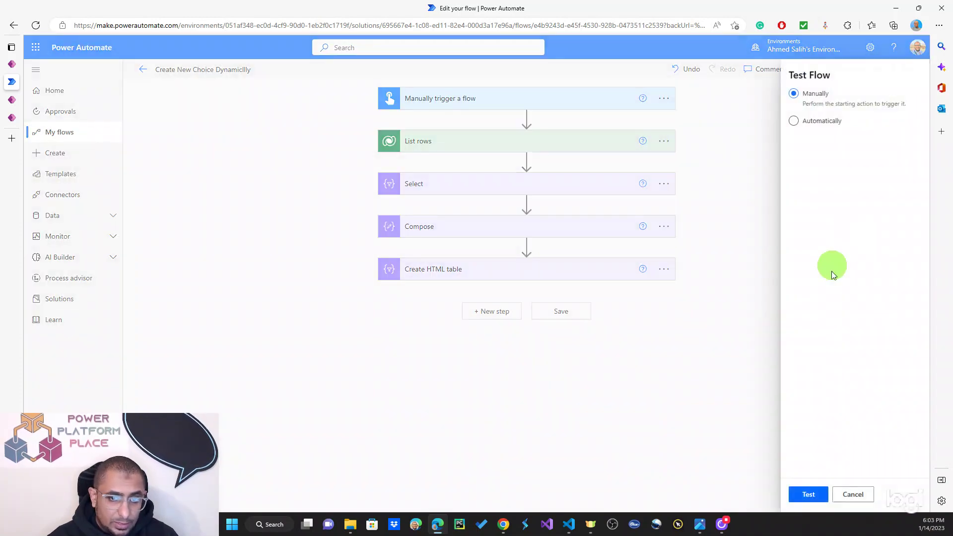
click(811, 491)
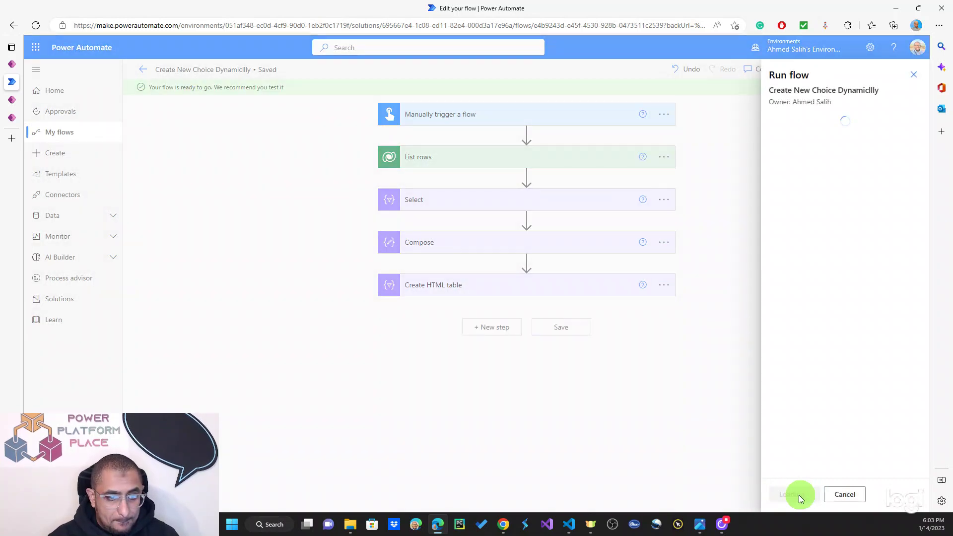
click(794, 494)
click(814, 163)
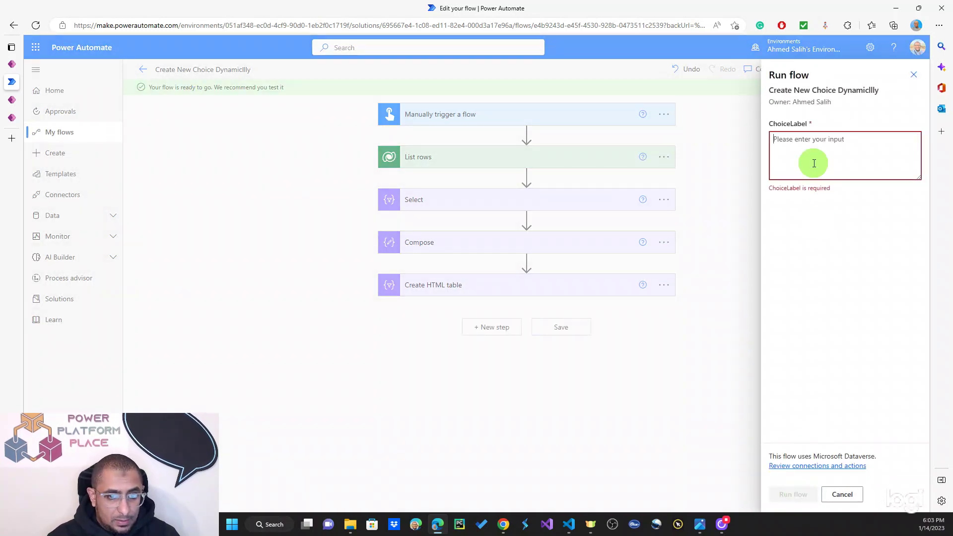
text(test)
click(793, 494)
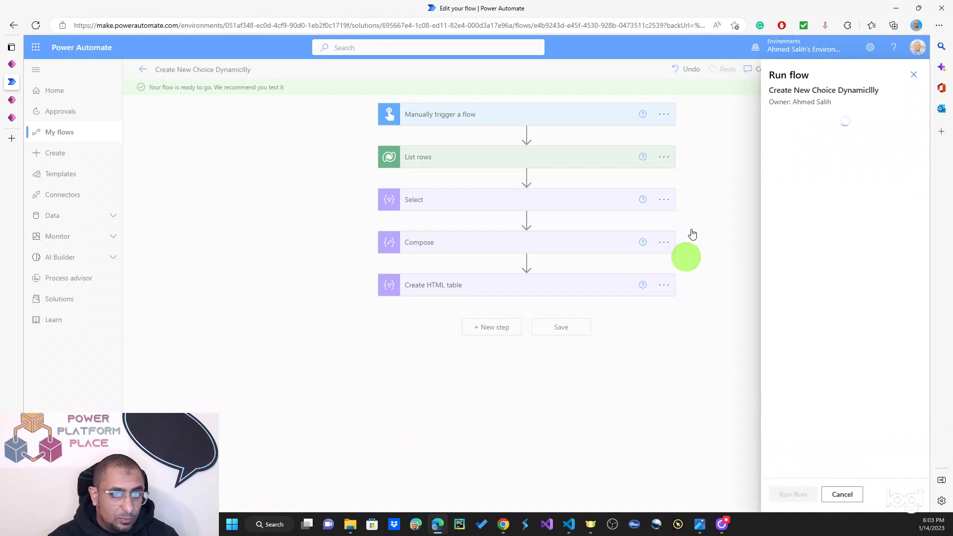
click(790, 494)
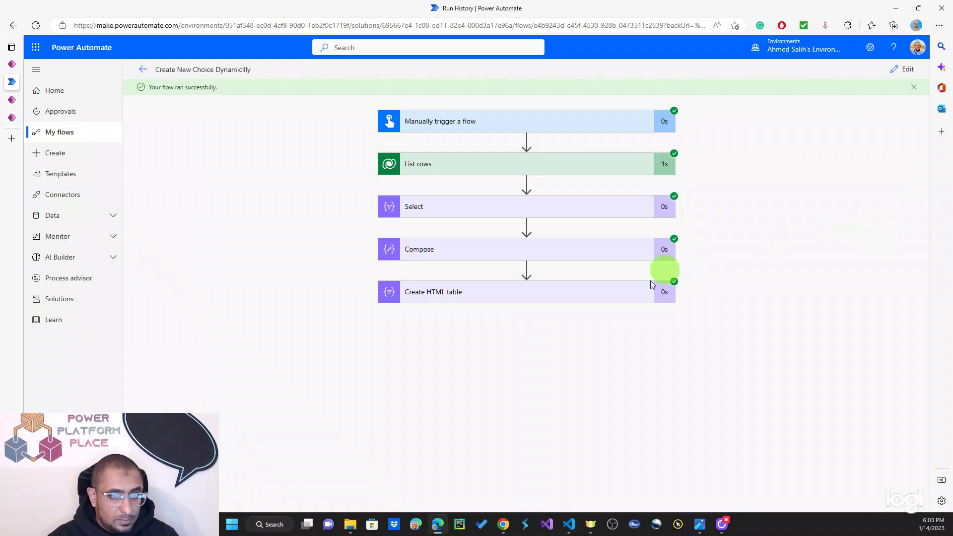
Step: Examine the choice values and labels in the Create HTML table action's run output
click(652, 284)
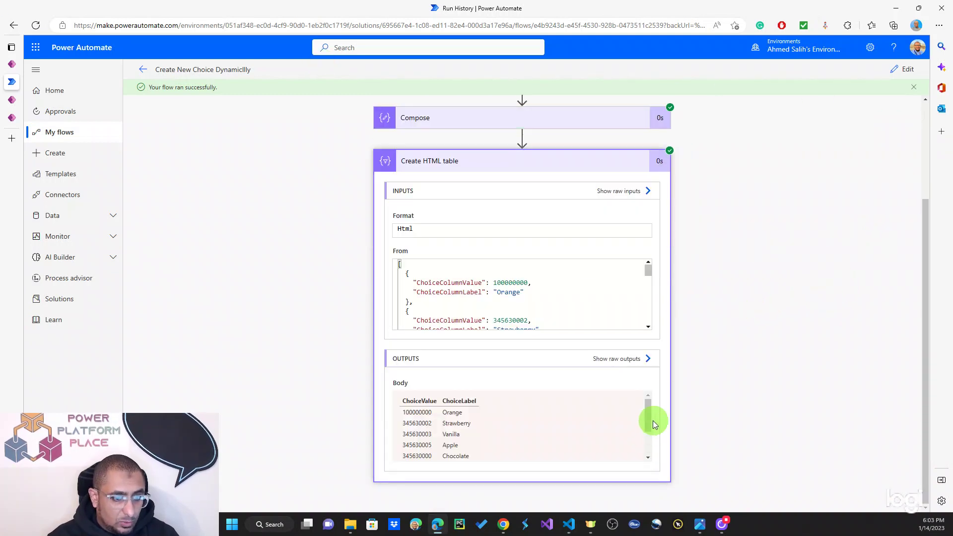
drag(650, 420, 652, 400)
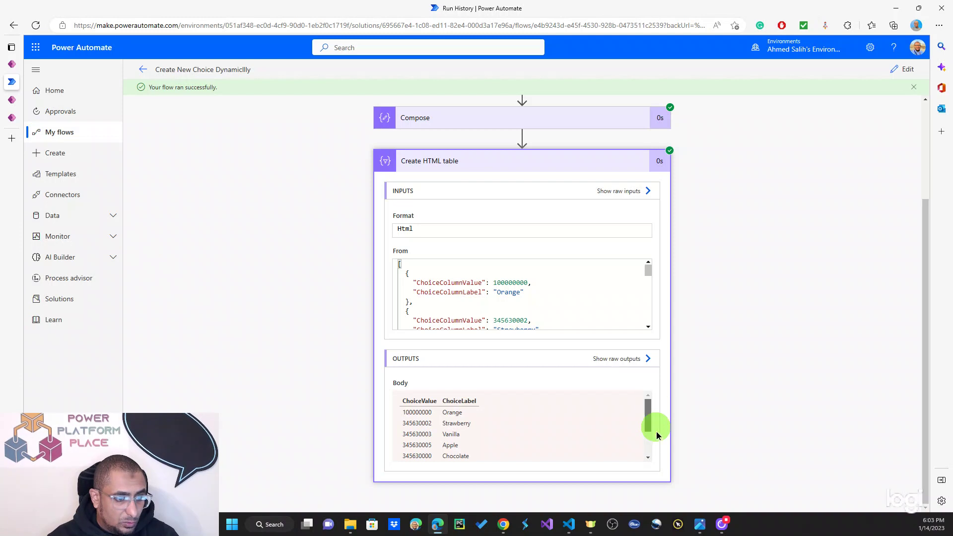
drag(656, 435, 660, 391)
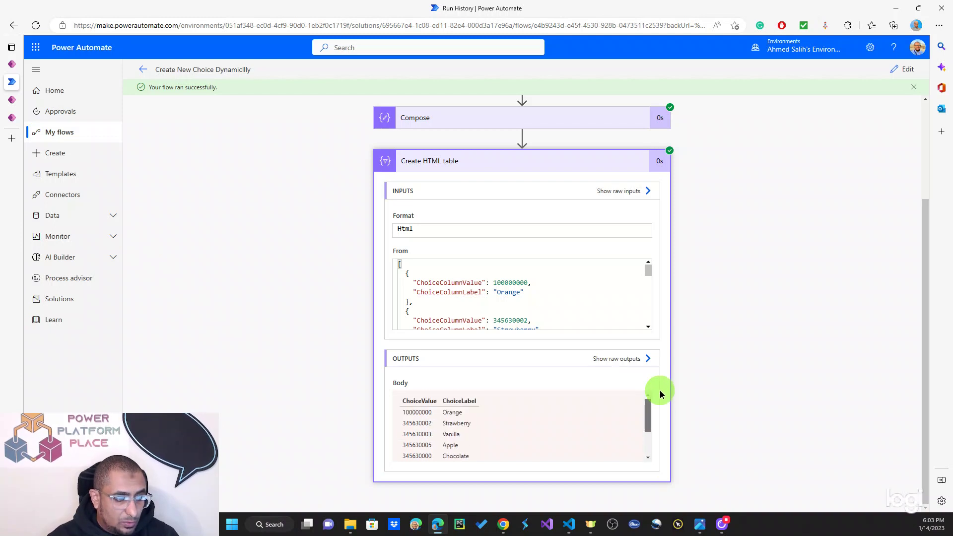
click(455, 401)
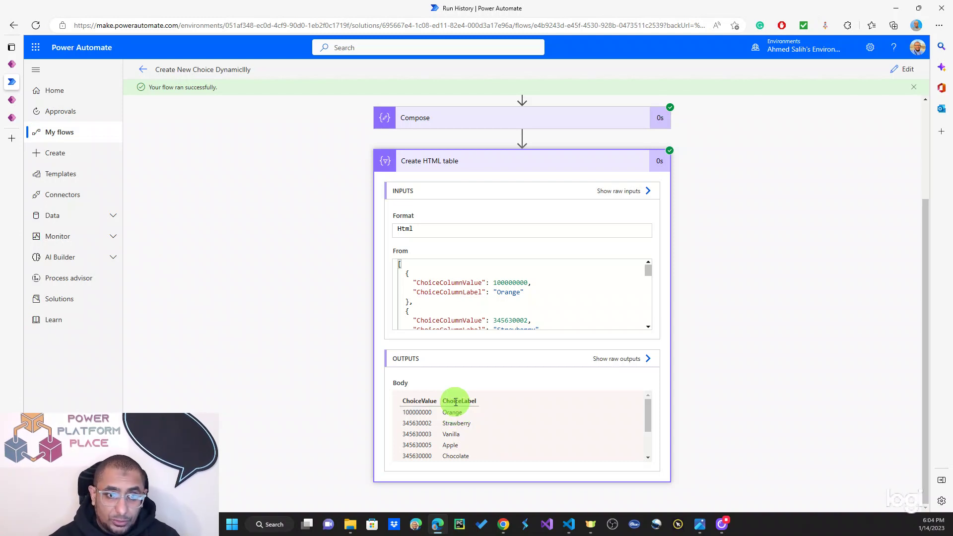
scroll(602, 138, up, 3)
Step: Reopen the flow for editing and review the settings of the manual trigger, List rows and Select
click(903, 69)
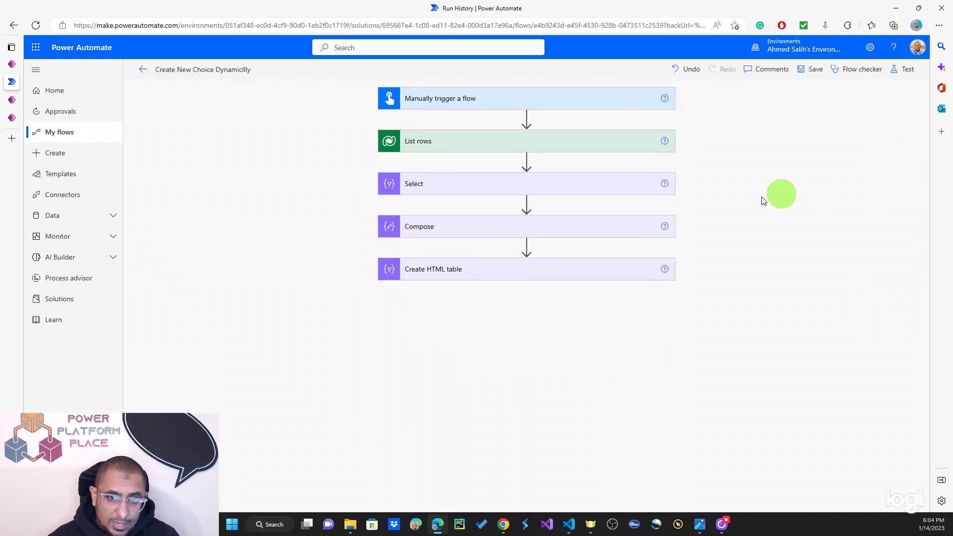
click(546, 101)
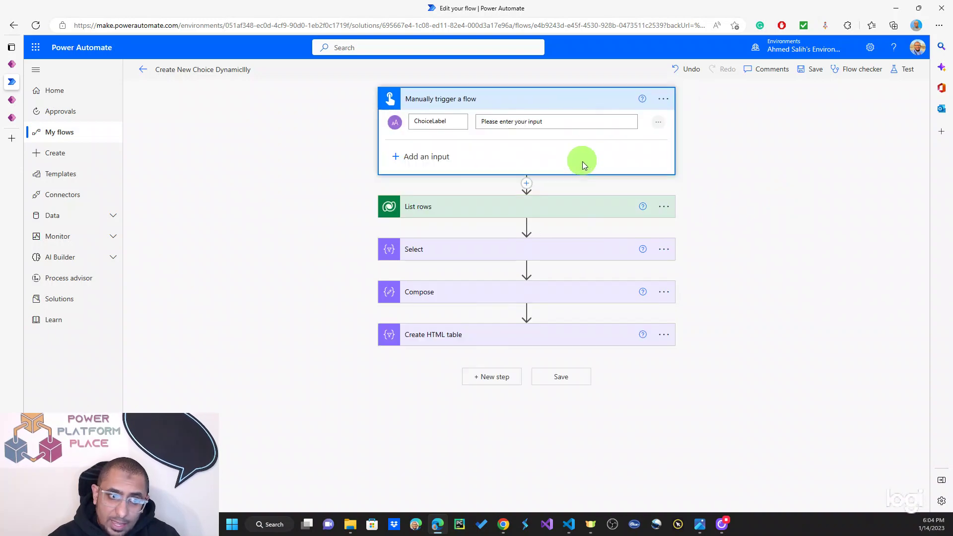
click(591, 210)
scroll(719, 325, down, 2)
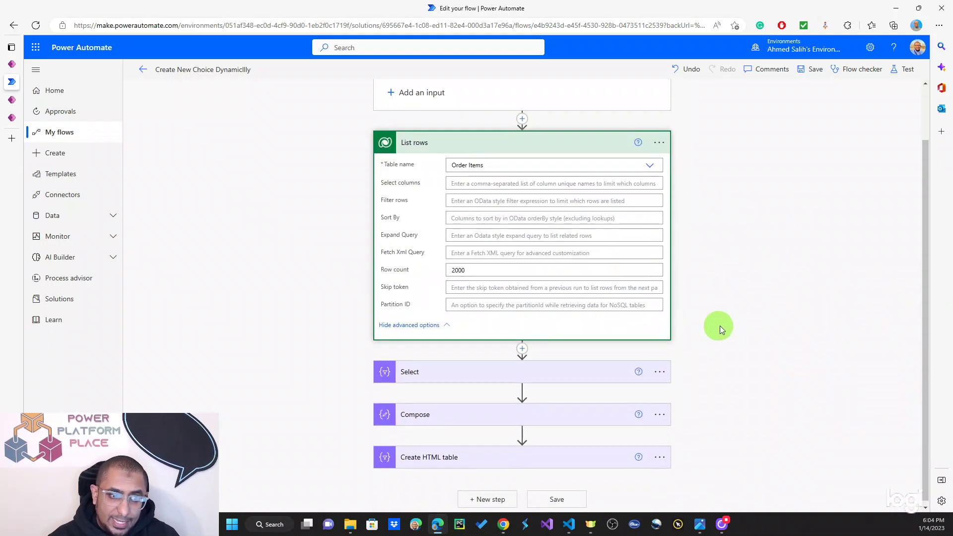
click(555, 372)
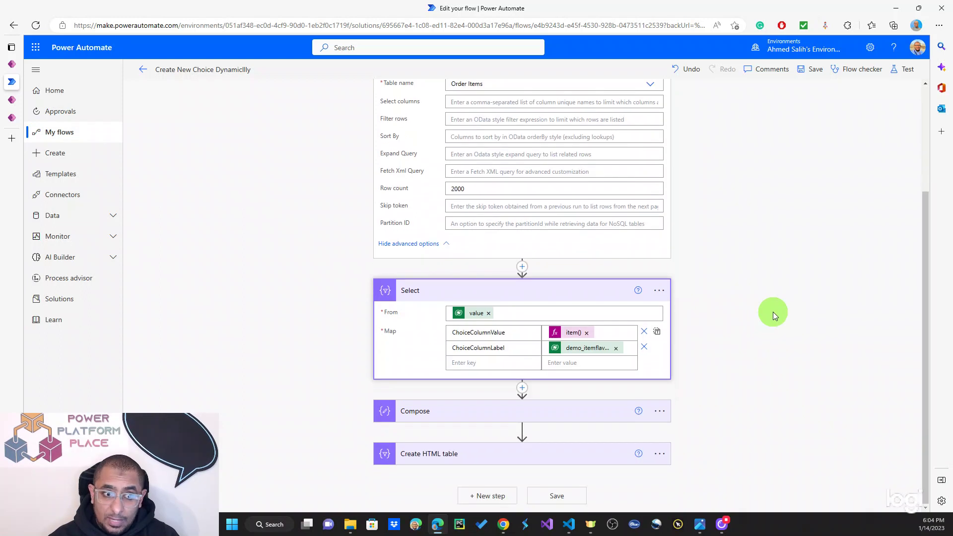